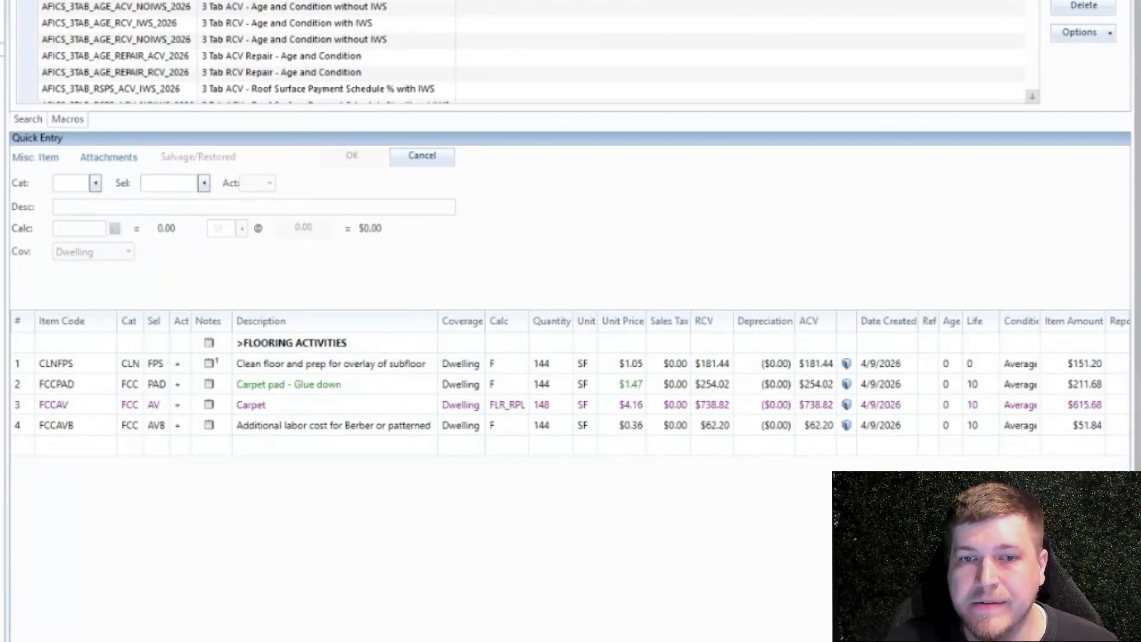
# Try selecting all the flooring lines together, and then only line items 1, 3 and 4
pyautogui.click(28, 344)
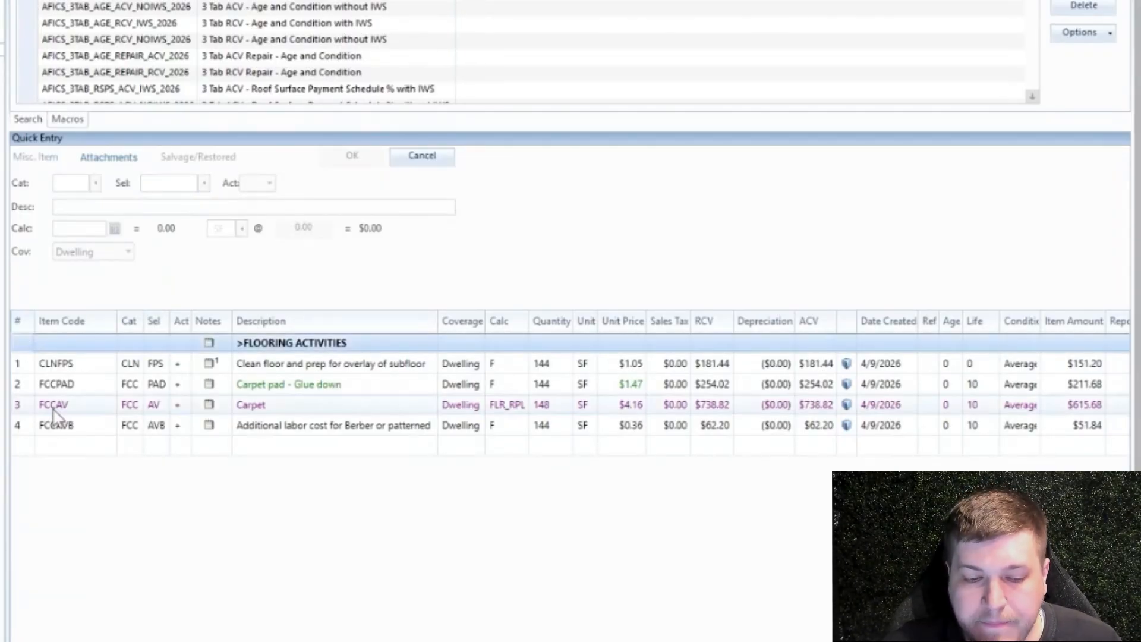
pyautogui.keyDown('shift'); pyautogui.click(26, 425); pyautogui.keyUp('shift')
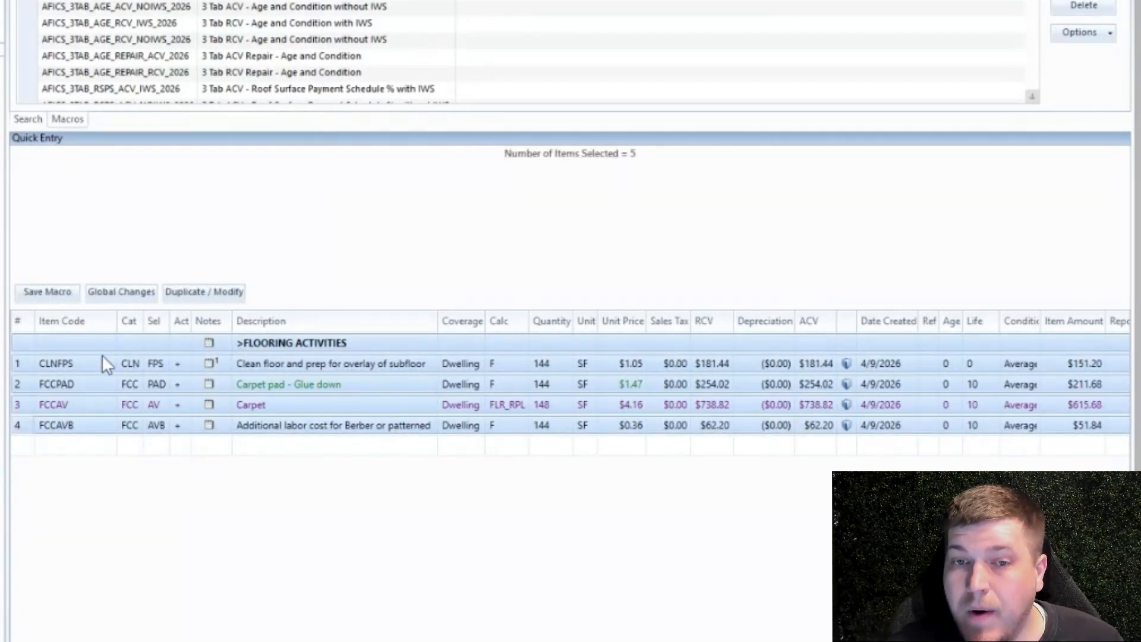
pyautogui.doubleClick(20, 362)
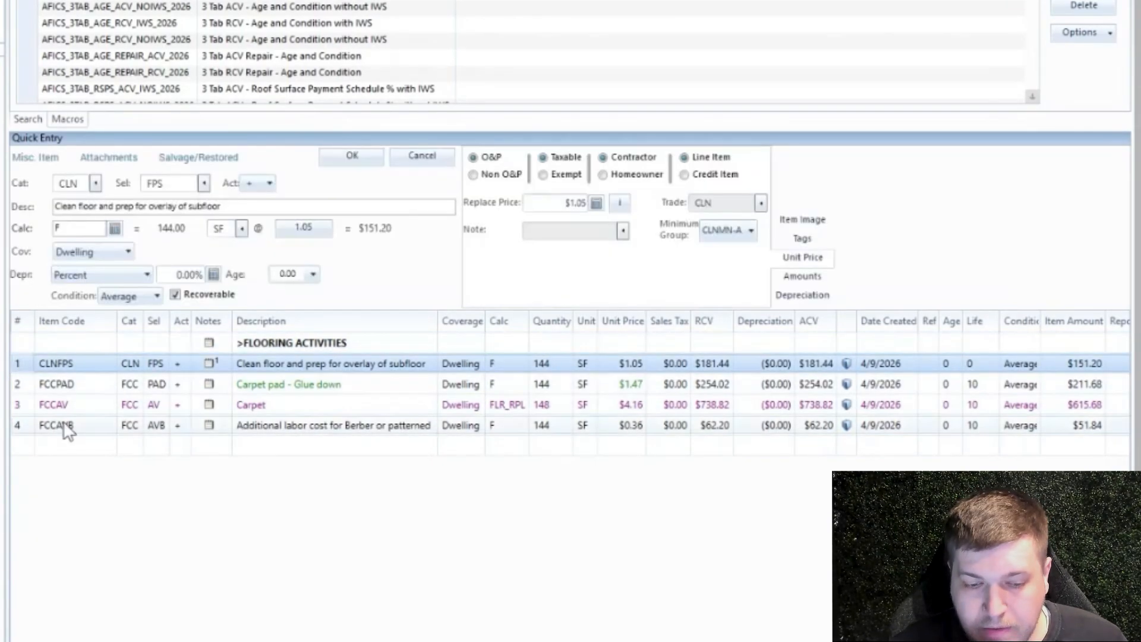
pyautogui.keyDown('ctrl'); pyautogui.click(22, 406); pyautogui.keyUp('ctrl')
pyautogui.keyDown('ctrl'); pyautogui.click(22, 427); pyautogui.keyUp('ctrl')
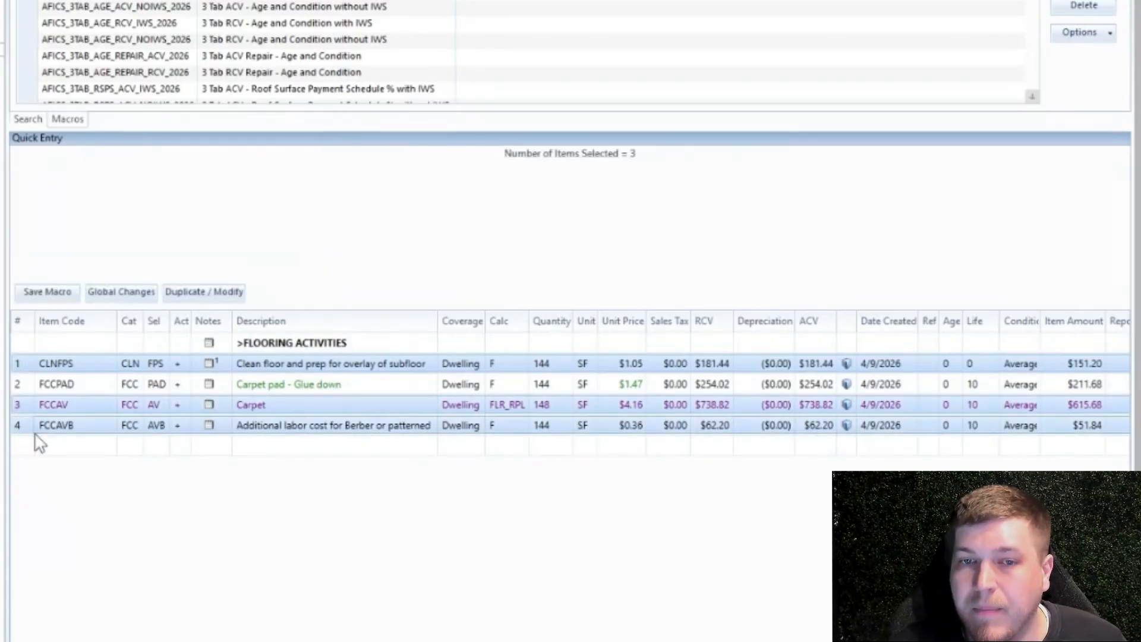
pyautogui.click(24, 343)
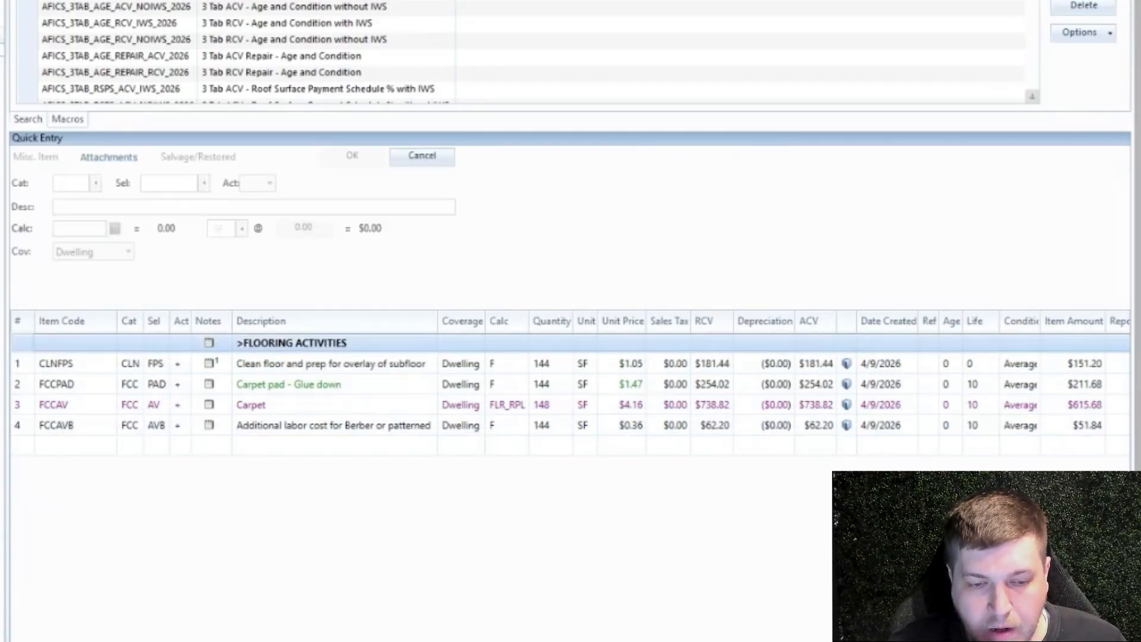
# Try to save the MACRO? room's line items as a macro
pyautogui.rightClick(51, 92)
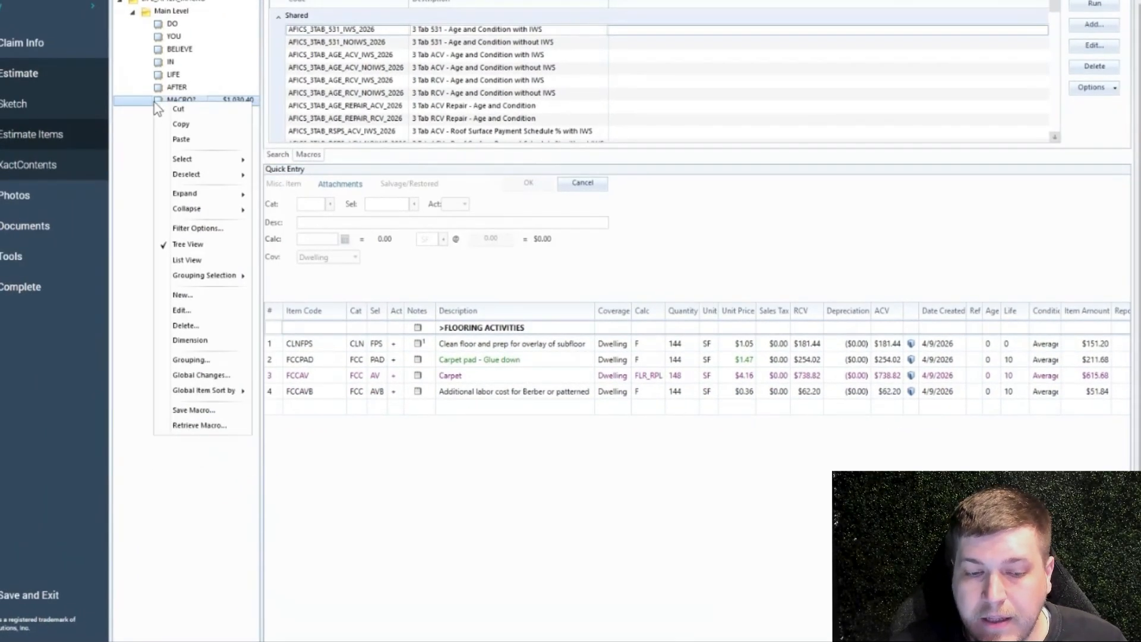
pyautogui.click(202, 409)
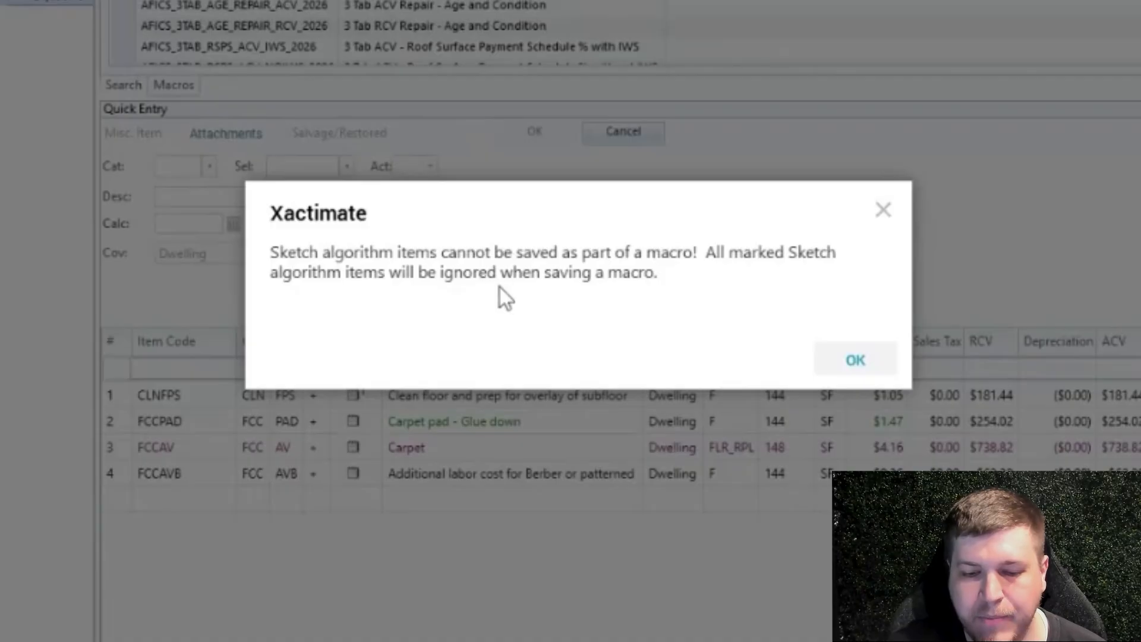
pyautogui.press('Return')
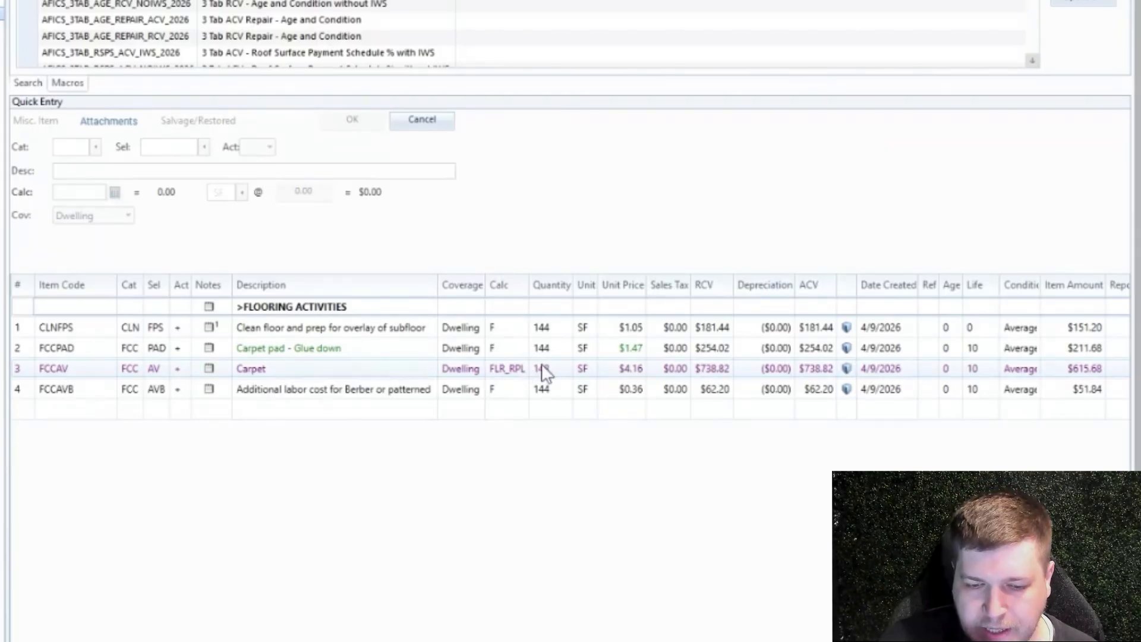
# Set the calculation of the Carpet line item (FCCAV) to F
pyautogui.click(510, 368)
pyautogui.write('F')
pyautogui.click(520, 345)
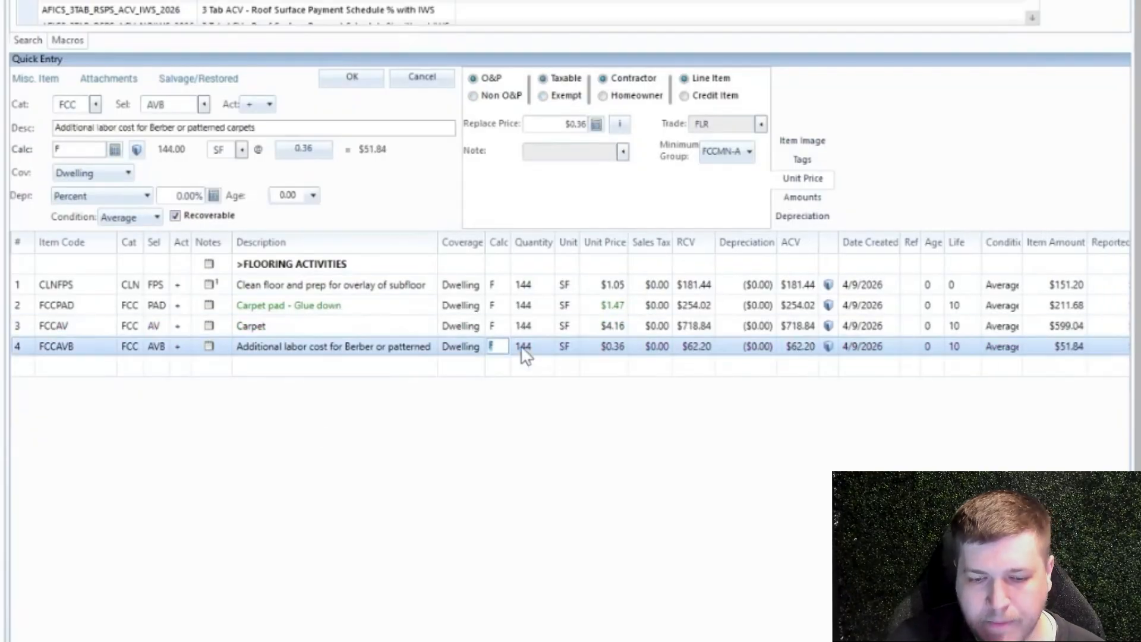
# Create a macro from the flooring heading and all four line items, with code TEST_MACRO and description "Carpet Macro W/ Berber"
pyautogui.click(23, 267)
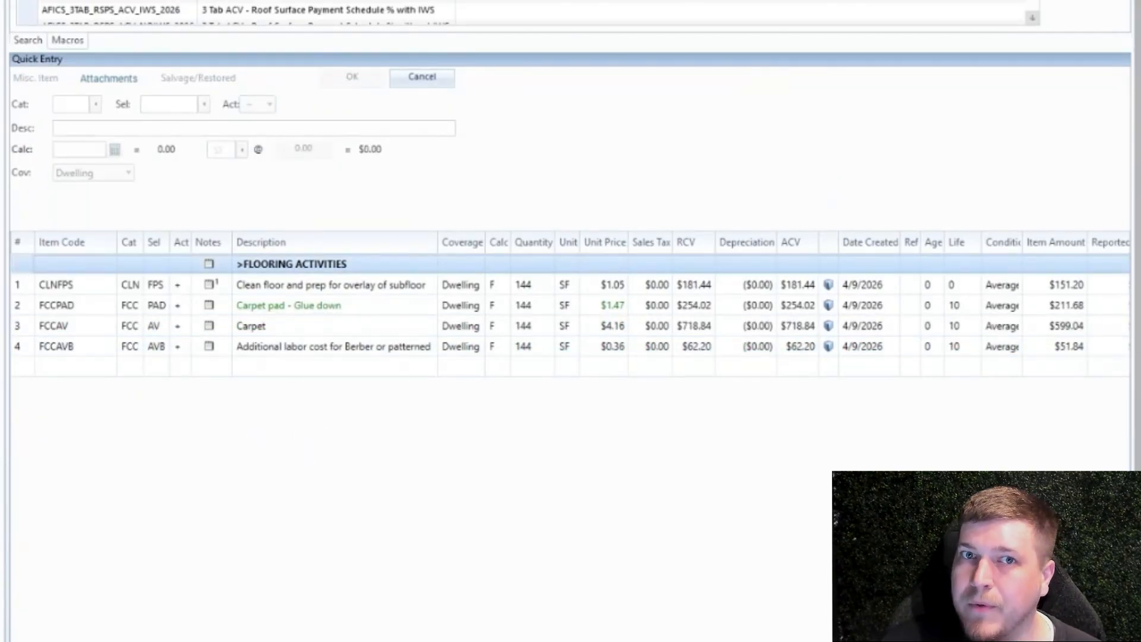
pyautogui.keyDown('shift'); pyautogui.click(18, 346); pyautogui.keyUp('shift')
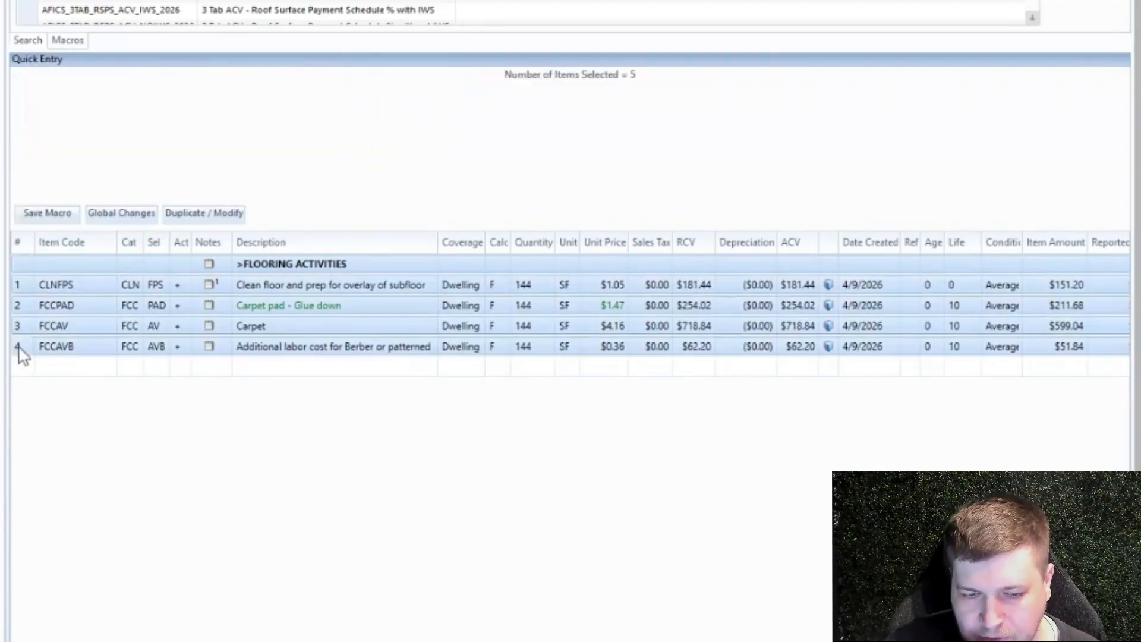
pyautogui.rightClick(19, 348)
pyautogui.moveTo(170, 386)
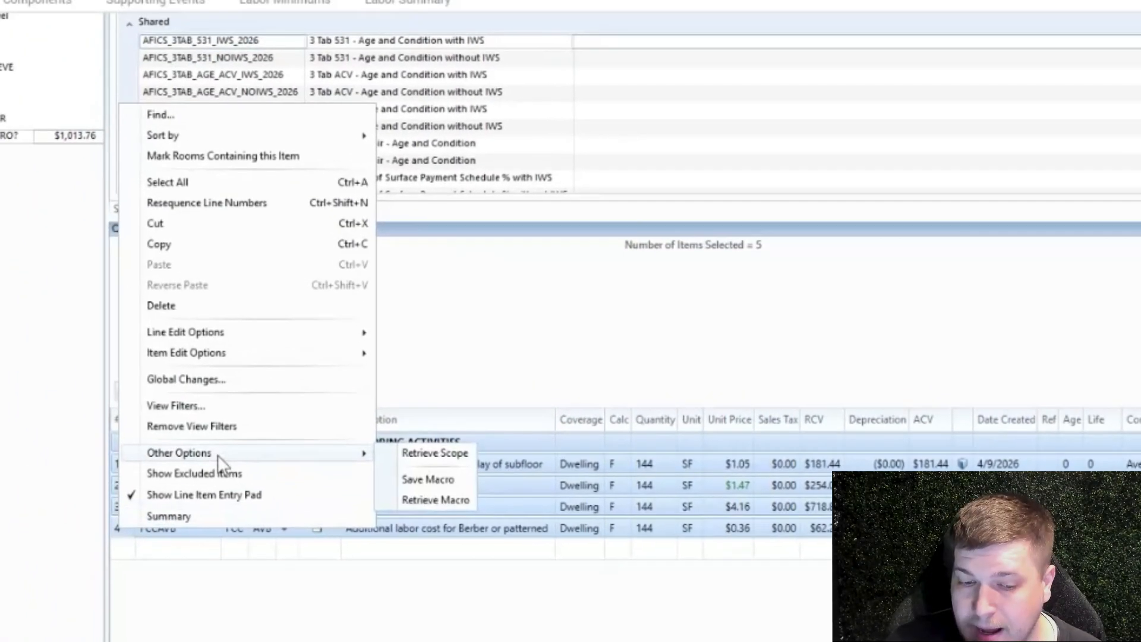
pyautogui.click(384, 413)
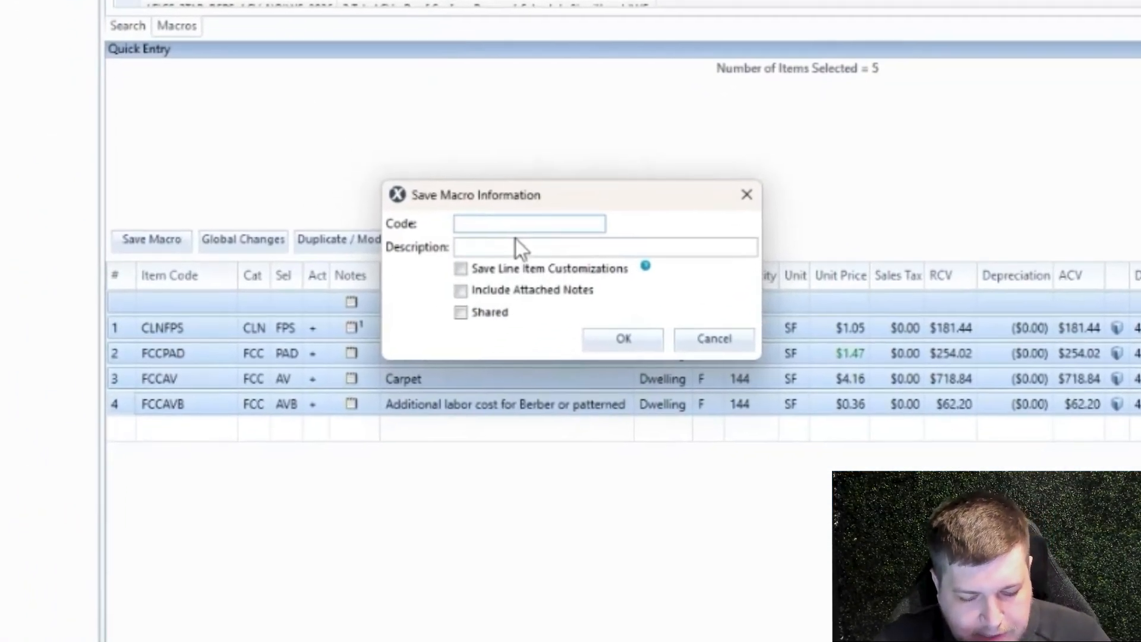
pyautogui.write('TEST_MACRO')
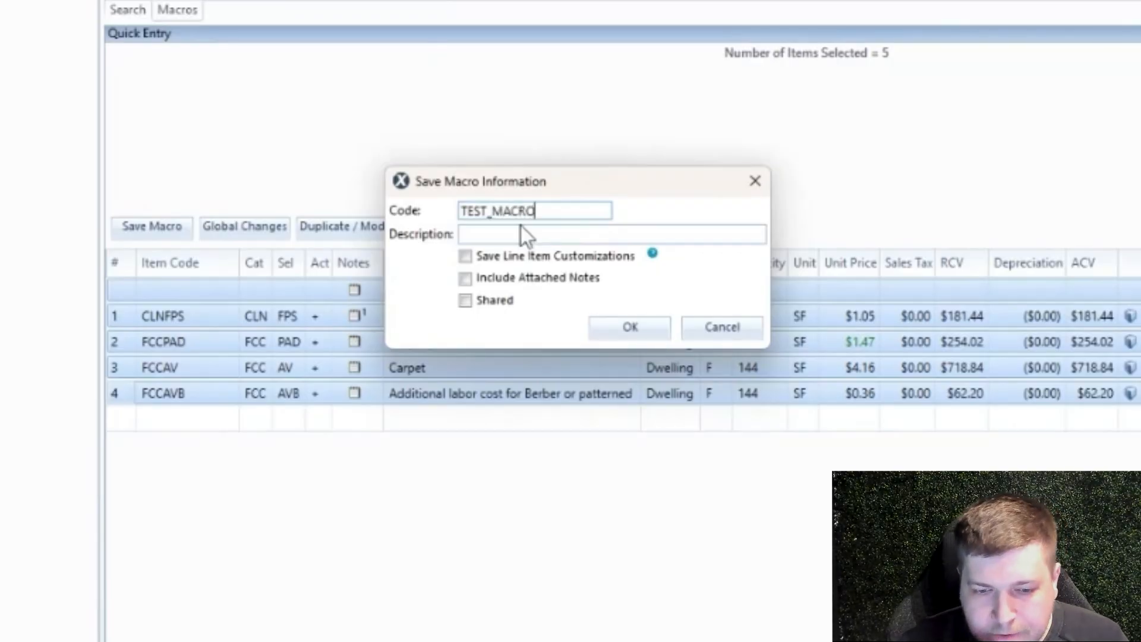
pyautogui.click(519, 236)
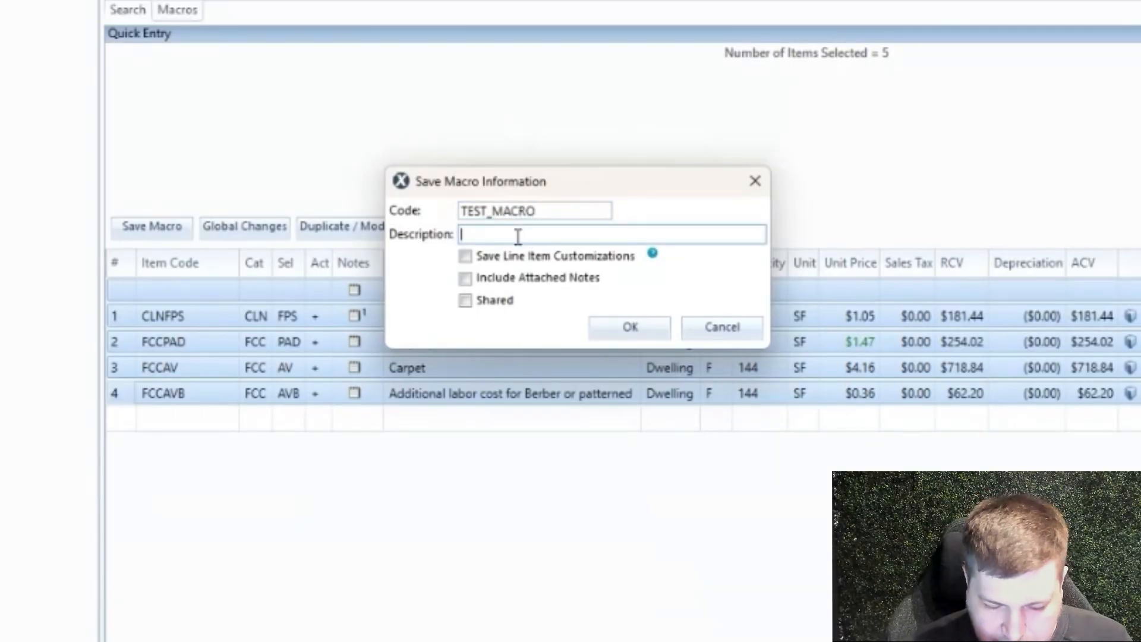
pyautogui.write('Carpet Macro W/ Berber')
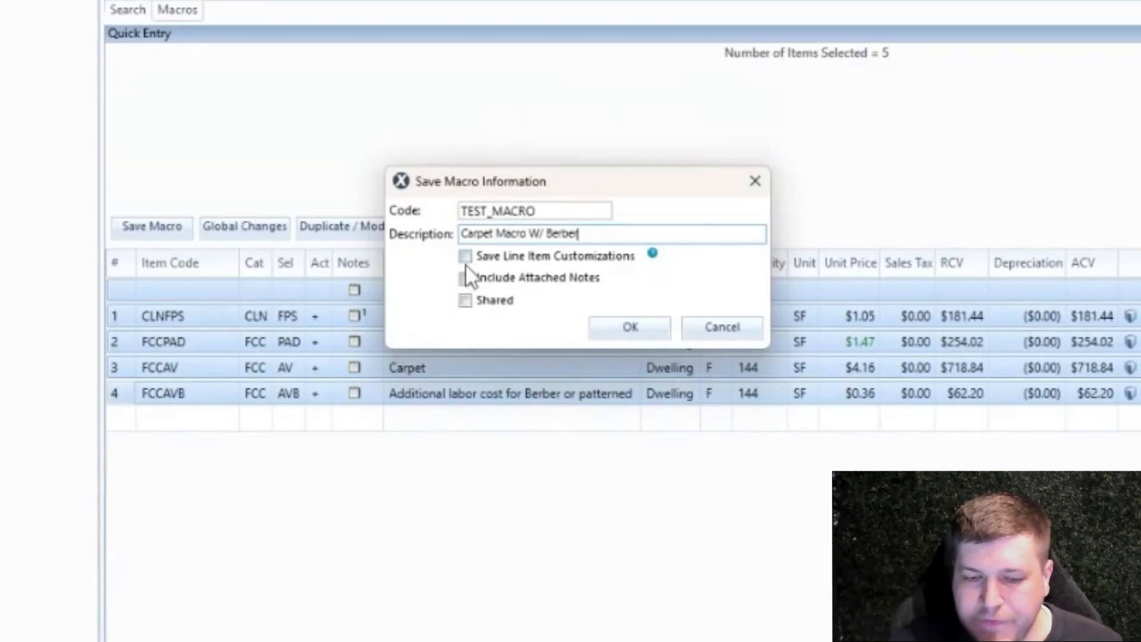
# Save the macro with line item customizations and attached notes included, leaving it unshared
pyautogui.moveTo(655, 259)
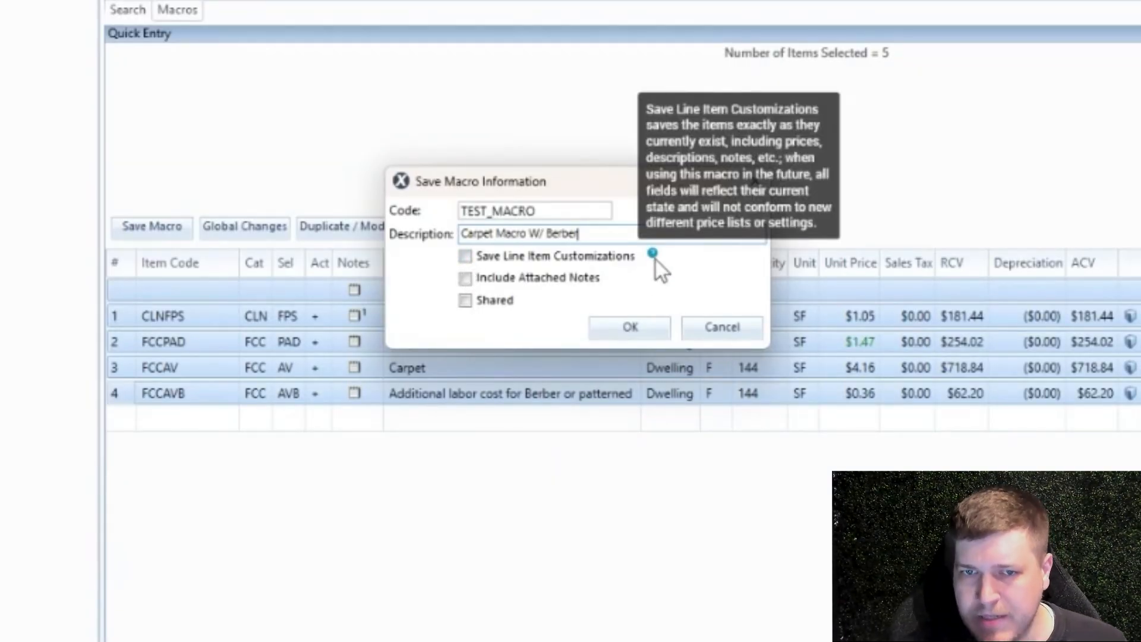
pyautogui.click(477, 300)
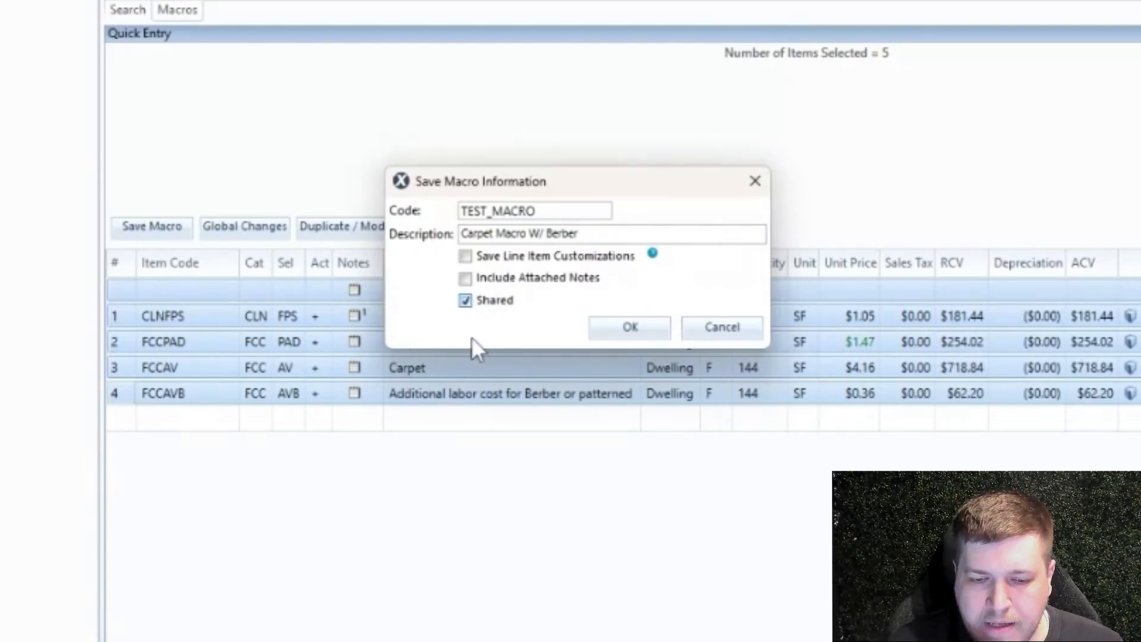
pyautogui.click(465, 297)
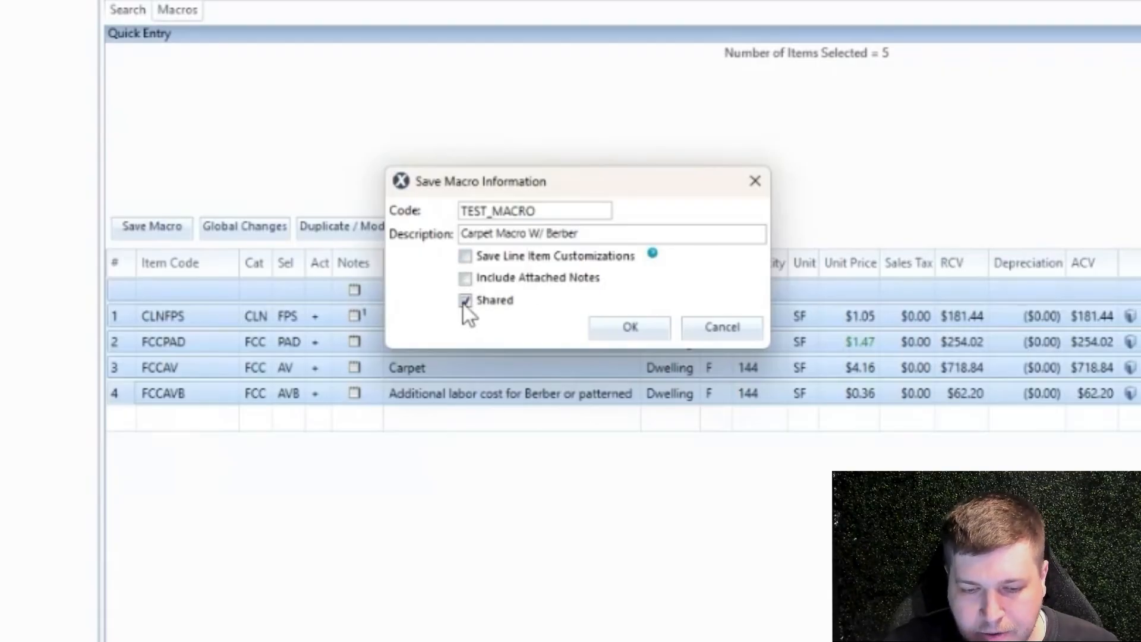
pyautogui.moveTo(532, 181); pyautogui.dragTo(462, 493)
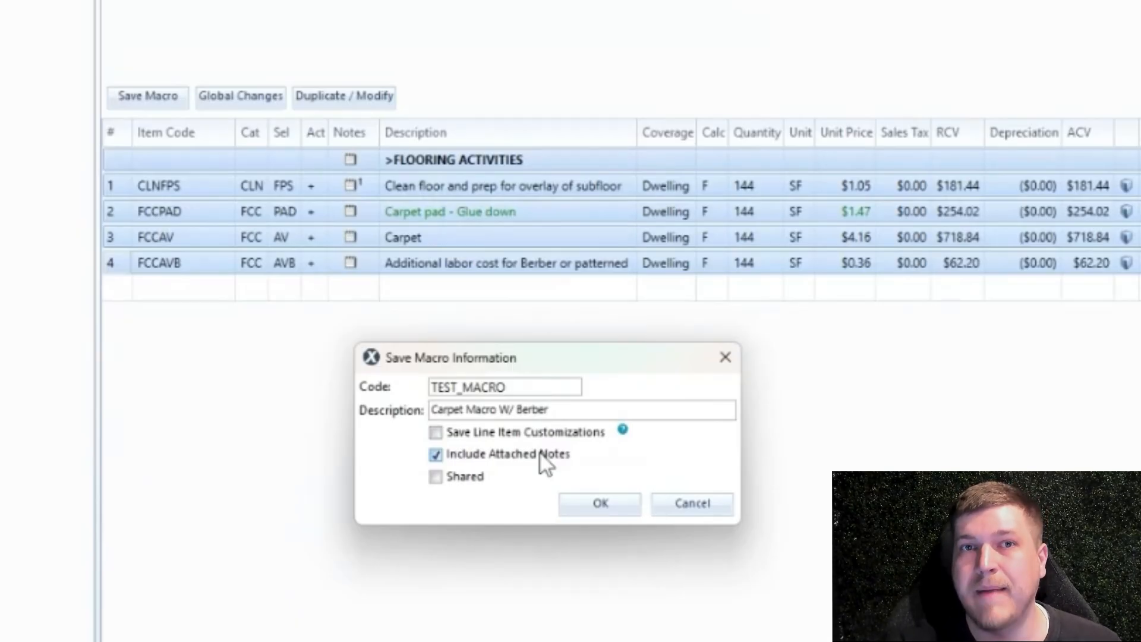
pyautogui.click(434, 433)
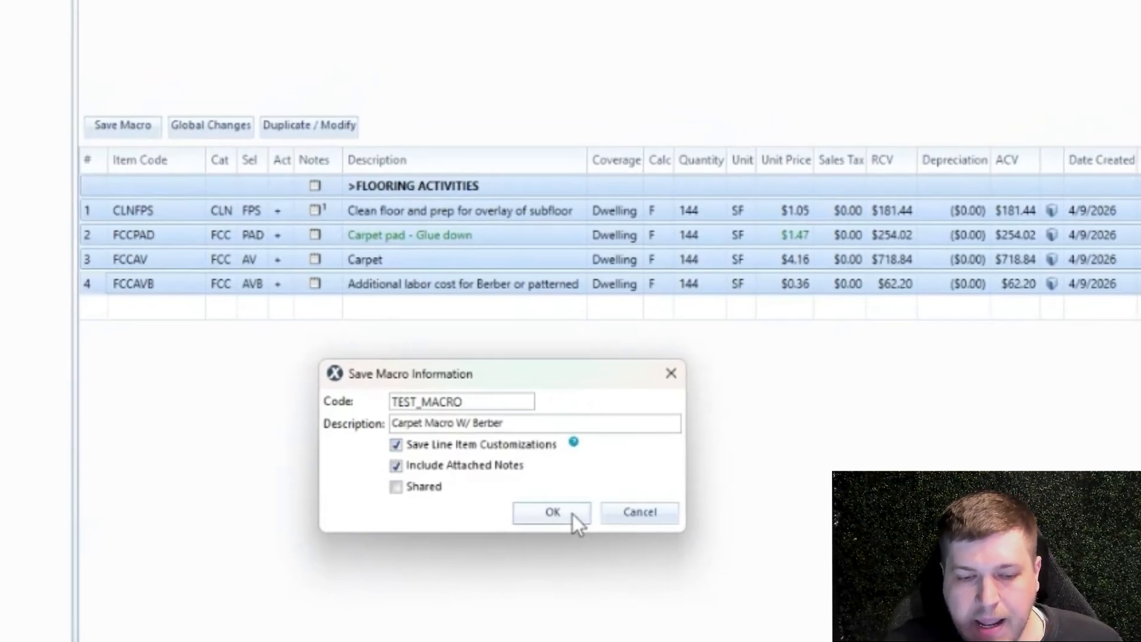
pyautogui.click(580, 512)
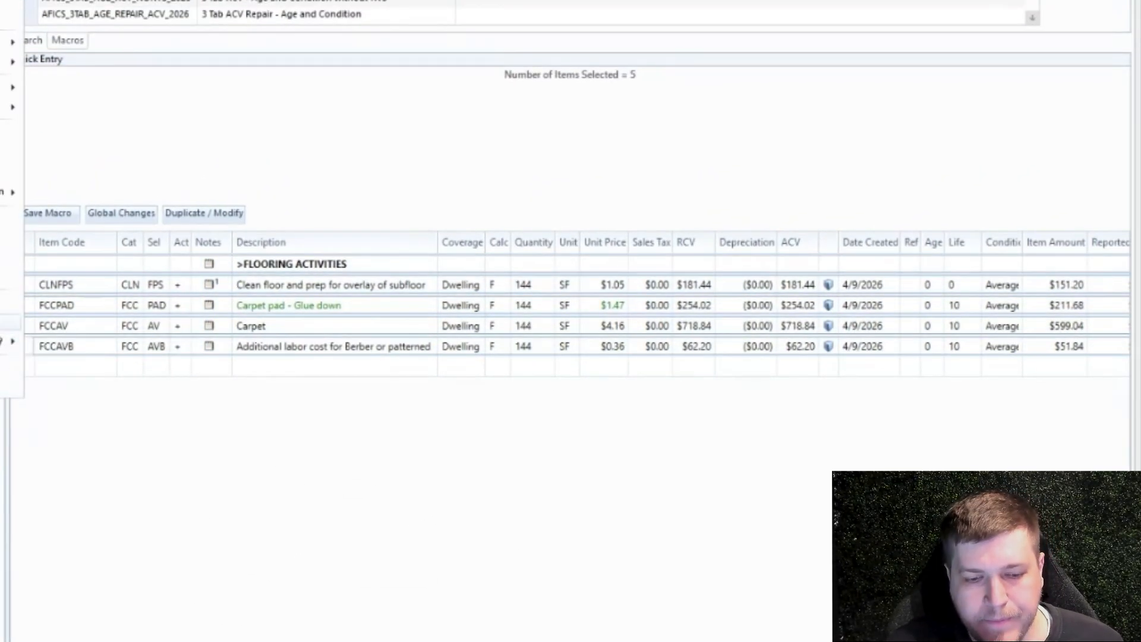
# Add a macro from the MACRO? room with code TEST_ROOM and description "CARPET - ROOM", and check both personal macros in the list
pyautogui.click(3, 385)
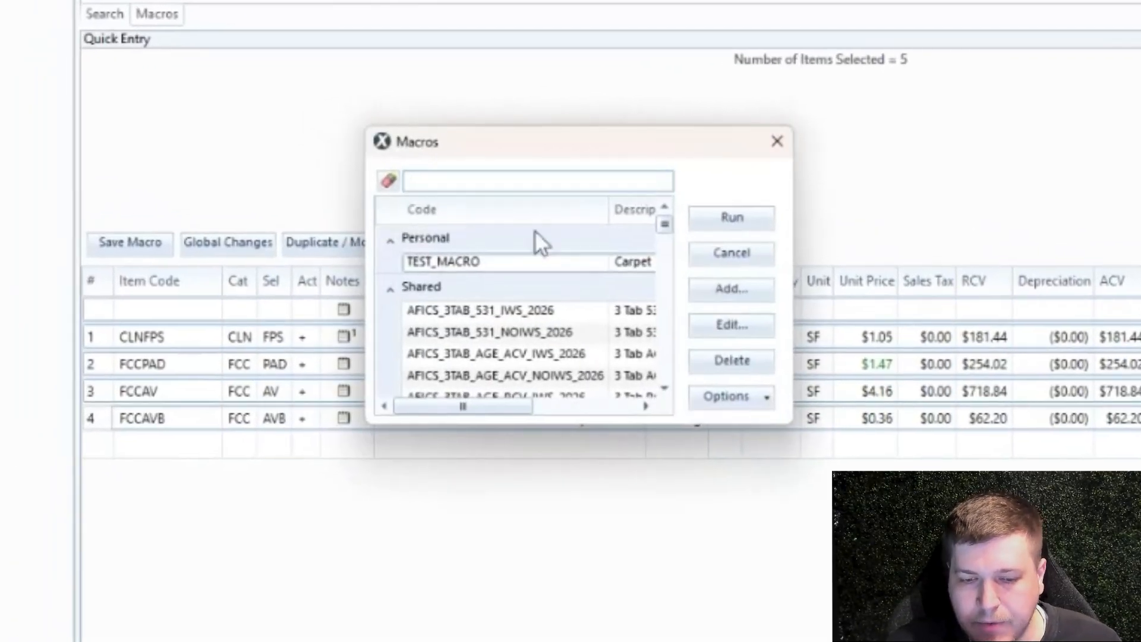
pyautogui.click(731, 288)
pyautogui.write('TEST_ROOM')
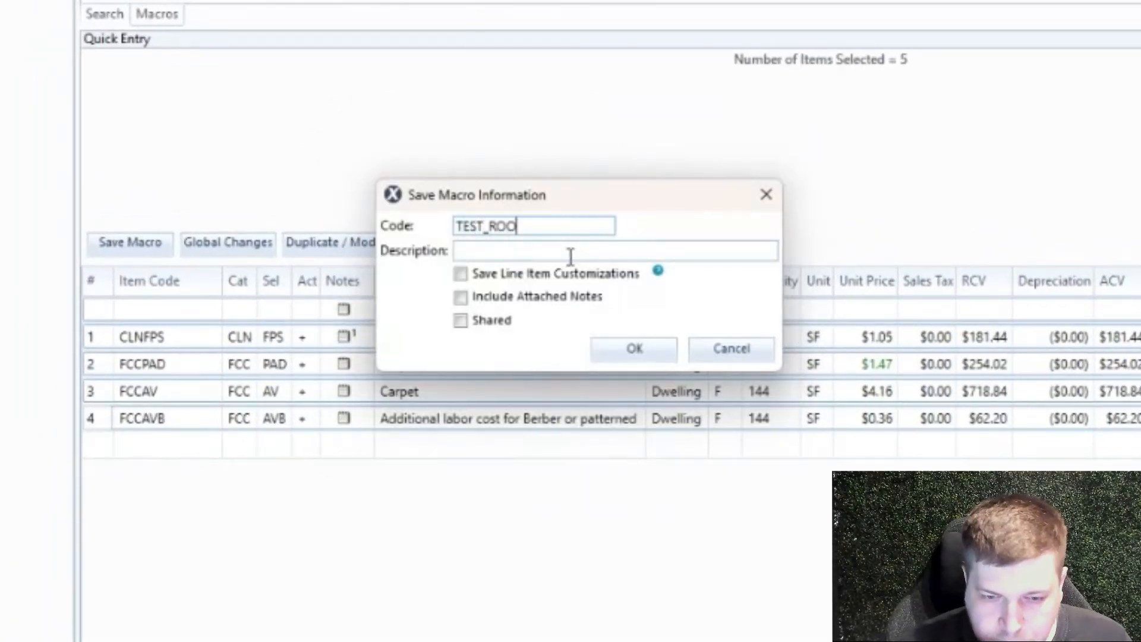
pyautogui.click(571, 255)
pyautogui.write('CARPET - ROOM')
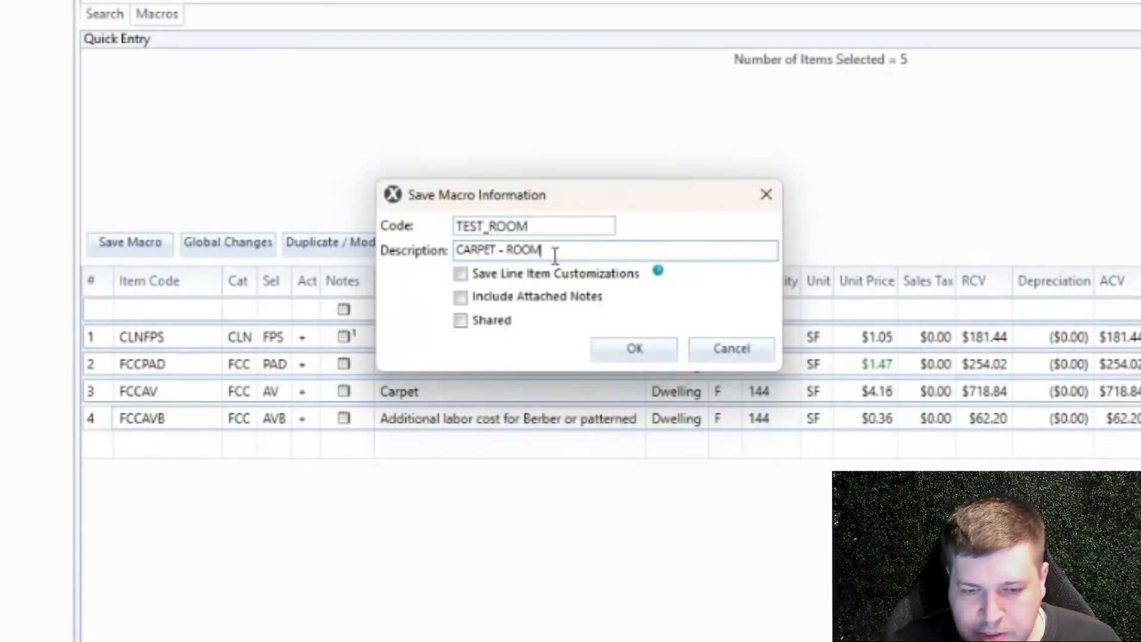
pyautogui.click(634, 350)
pyautogui.click(381, 215)
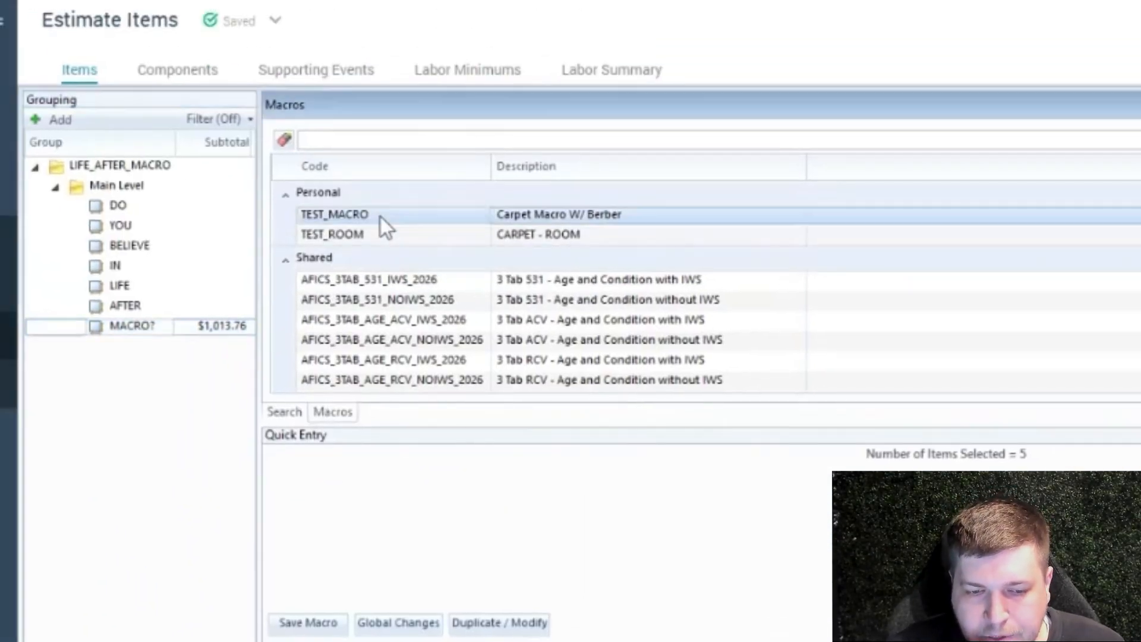
pyautogui.click(371, 237)
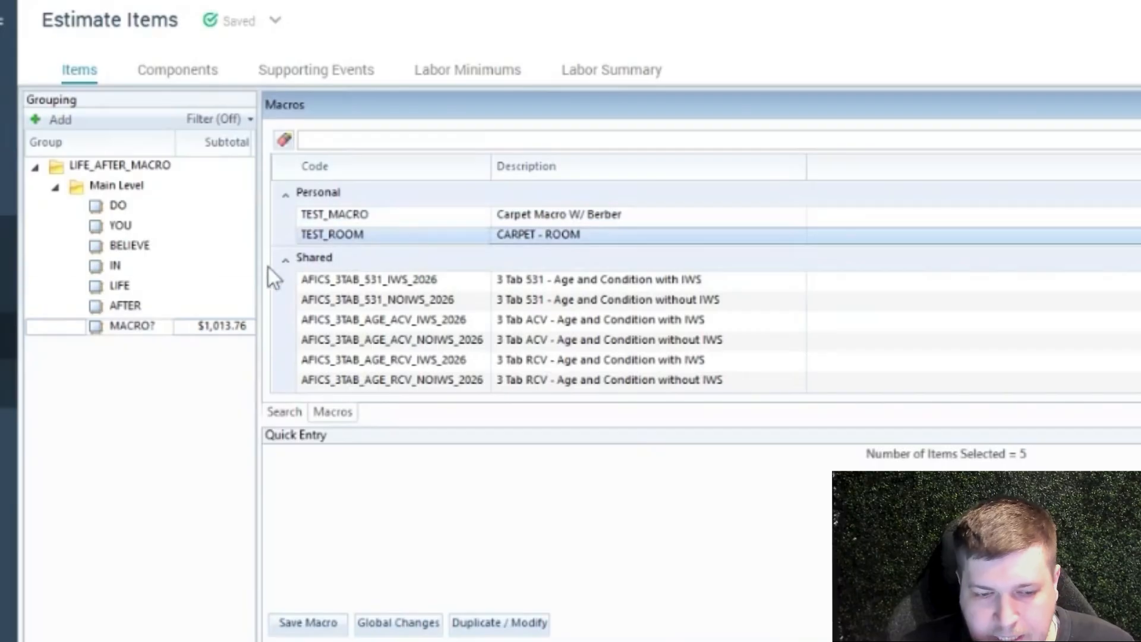
# Retrieve the TEST_ROOM macro and run it in the AFTER room
pyautogui.click(160, 305)
pyautogui.rightClick(155, 310)
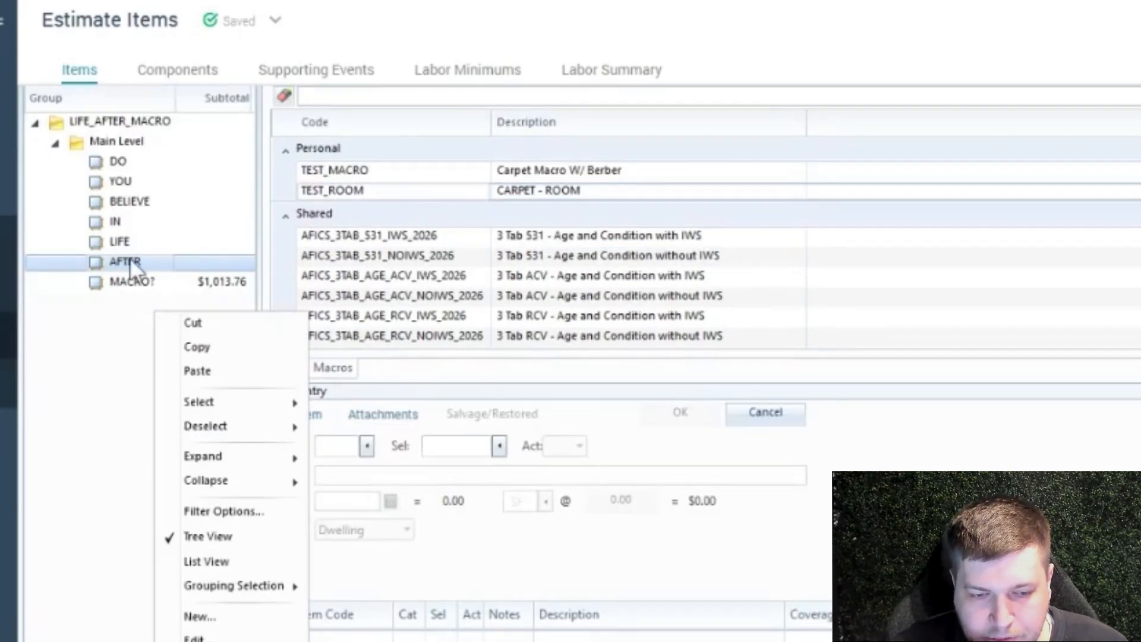
pyautogui.rightClick(131, 260)
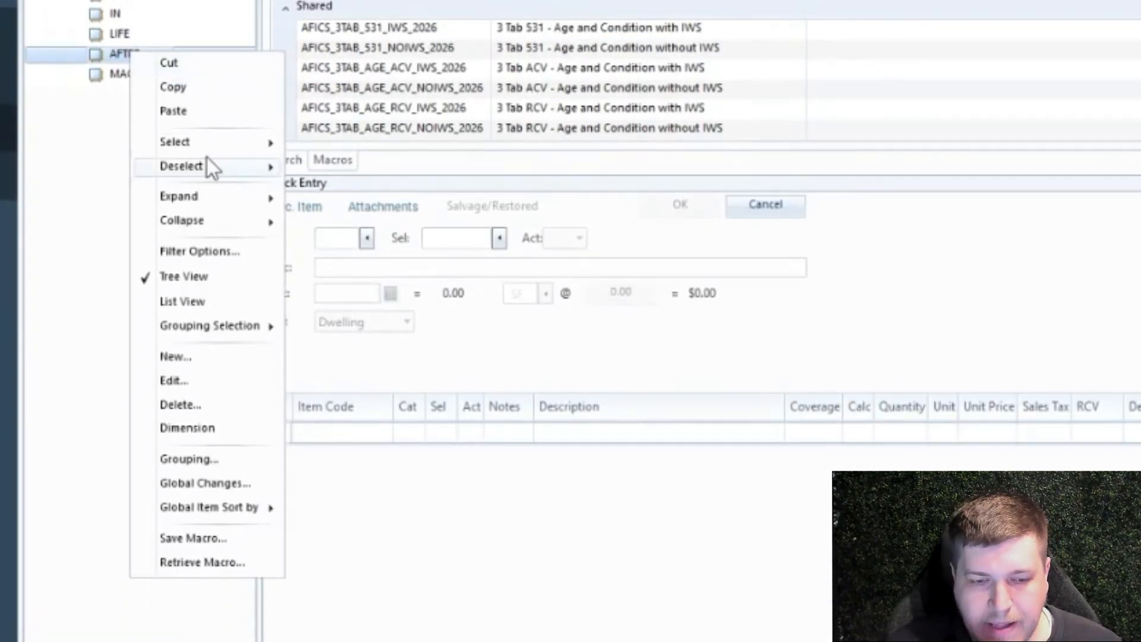
pyautogui.click(171, 112)
pyautogui.rightClick(149, 53)
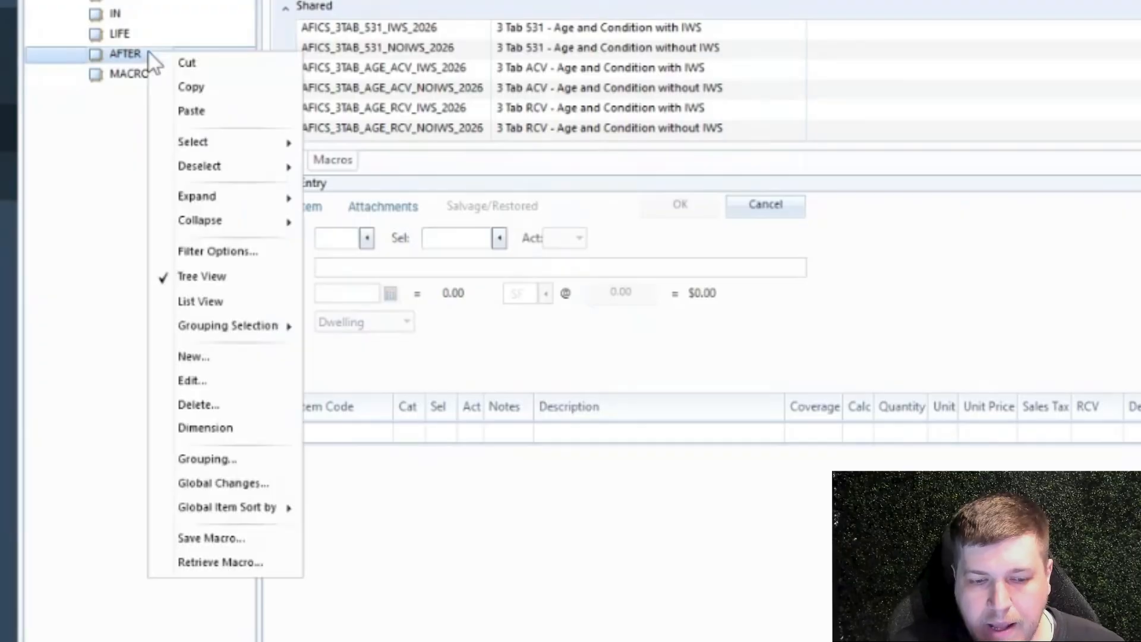
pyautogui.click(223, 562)
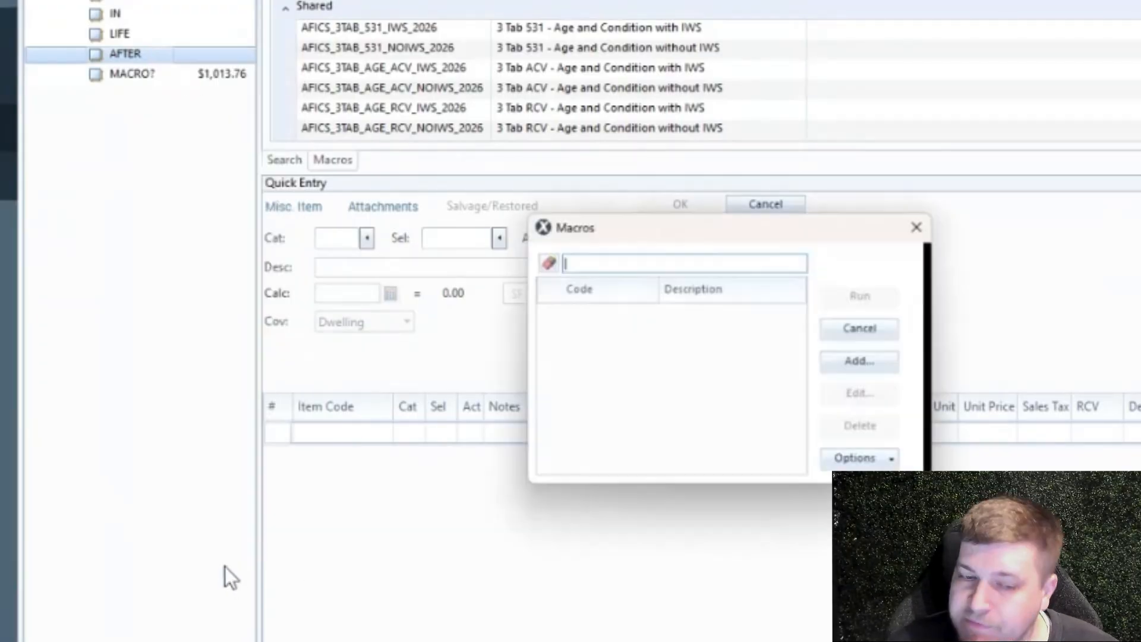
pyautogui.click(655, 355)
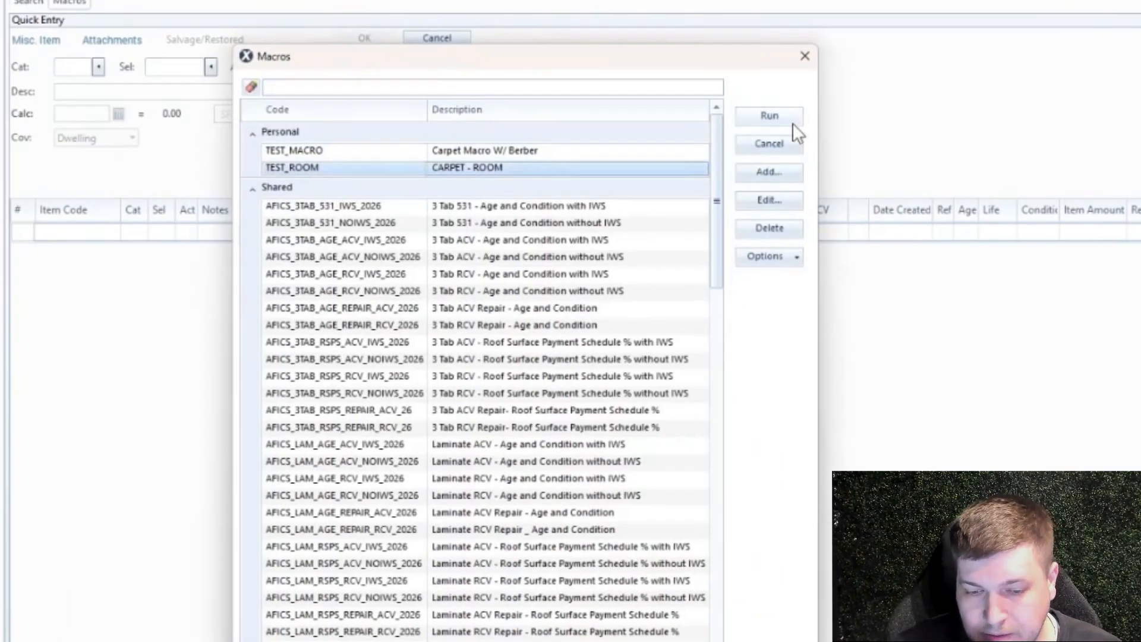
pyautogui.click(770, 116)
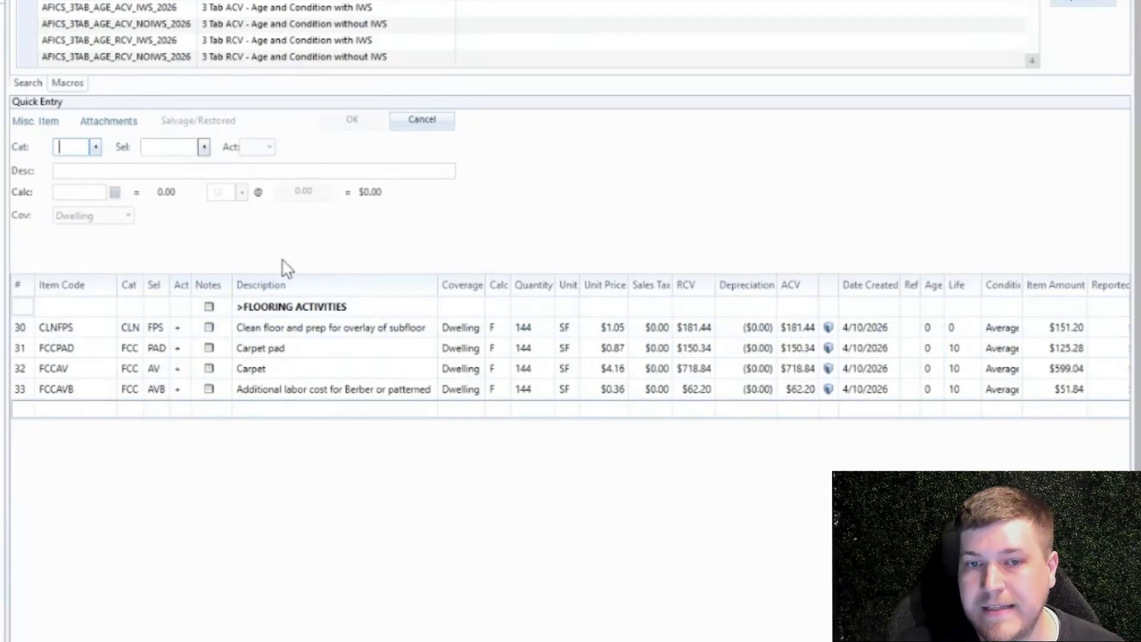
# Delete the flooring heading and all of its line items from the room
pyautogui.rightClick(334, 284)
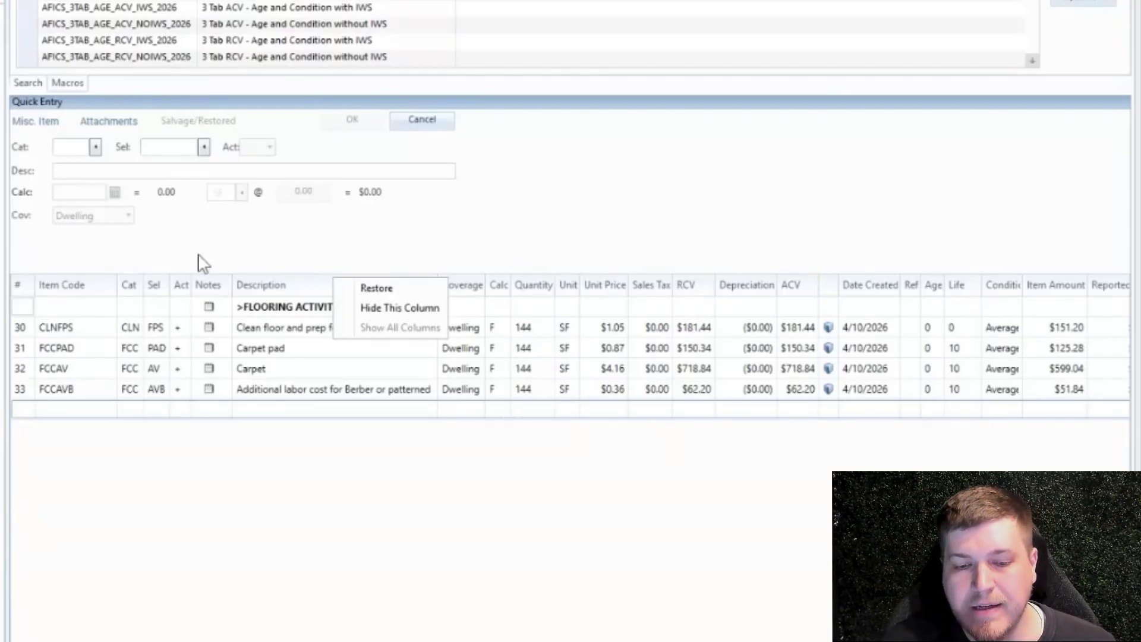
pyautogui.click(20, 304)
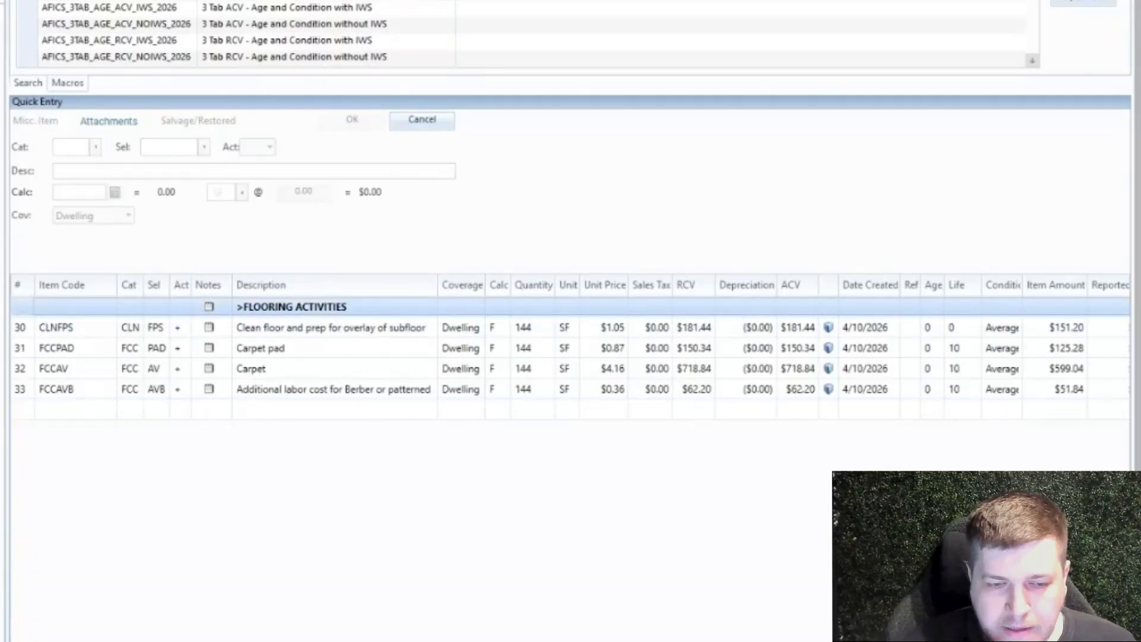
pyautogui.press('Delete')
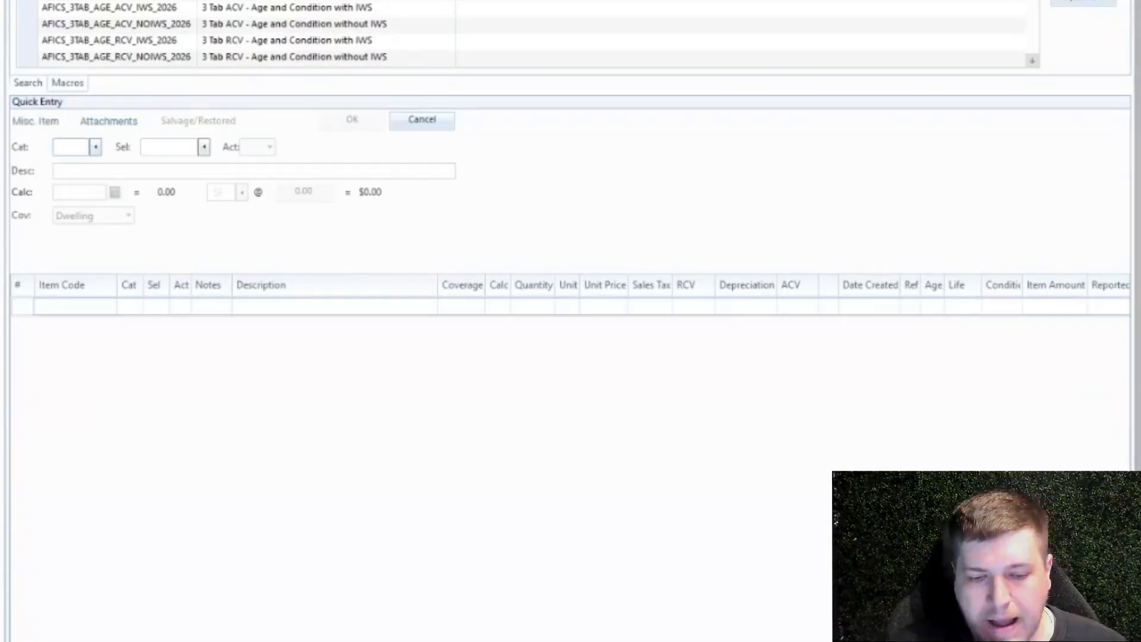
# Retrieve the TEST_MACRO personal macro and run it in the emptied room
pyautogui.rightClick(23, 301)
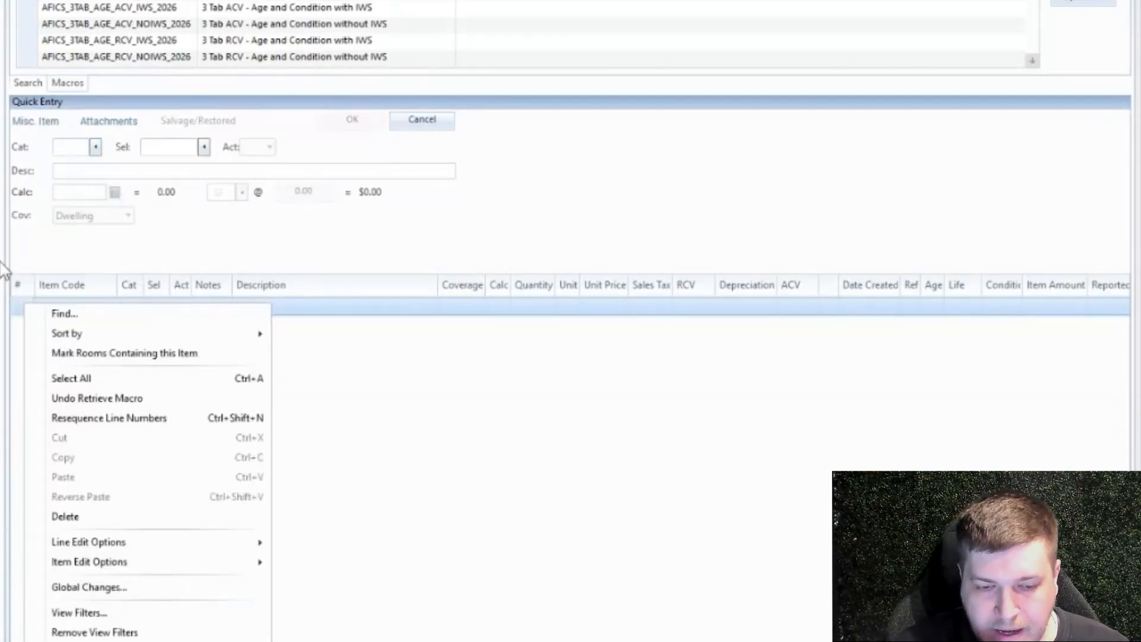
pyautogui.click(16, 308)
pyautogui.rightClick(17, 308)
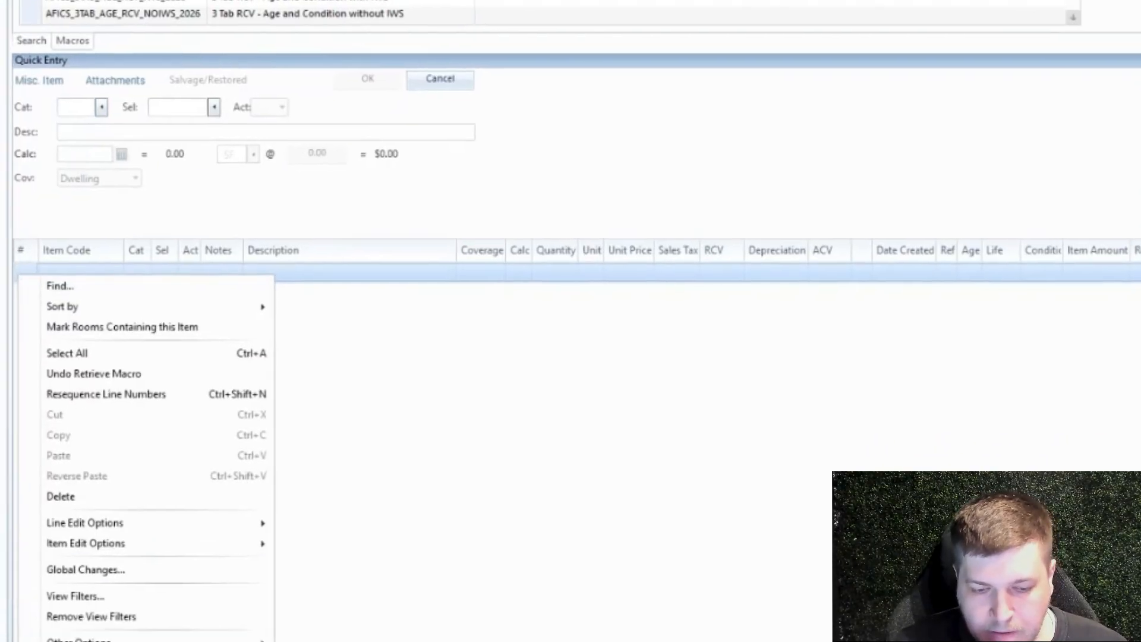
pyautogui.moveTo(157, 550)
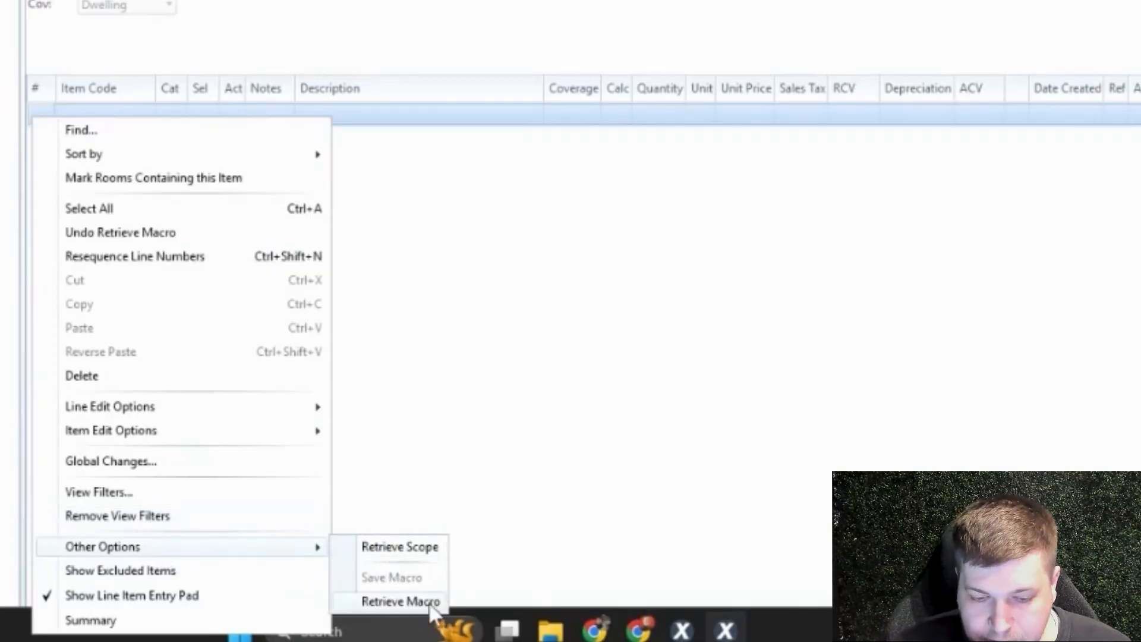
pyautogui.click(410, 600)
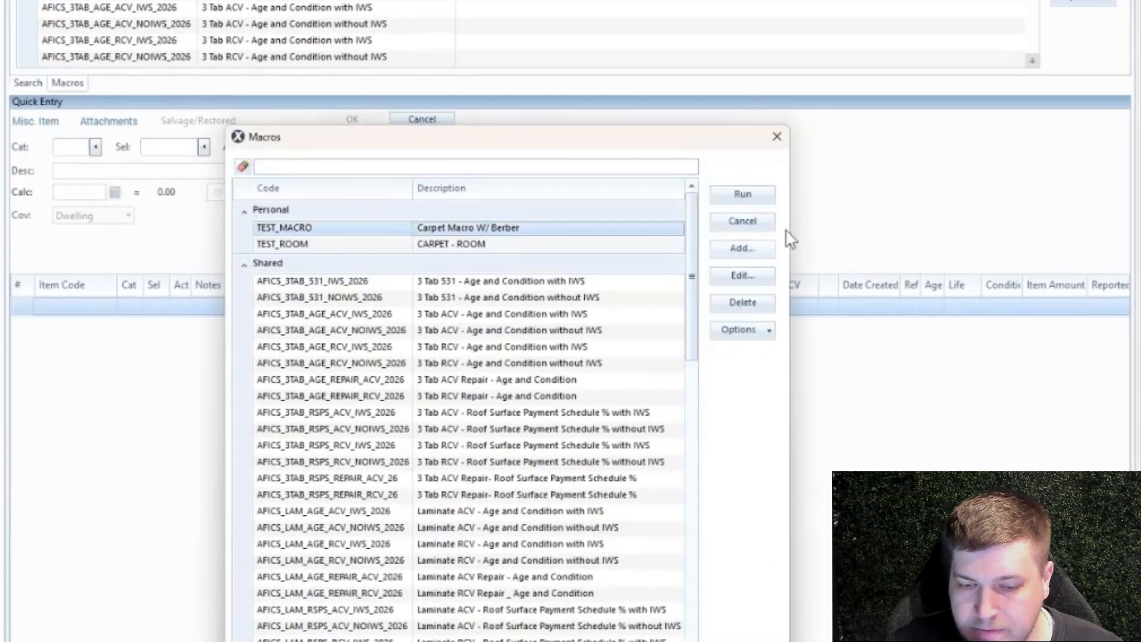
pyautogui.click(783, 146)
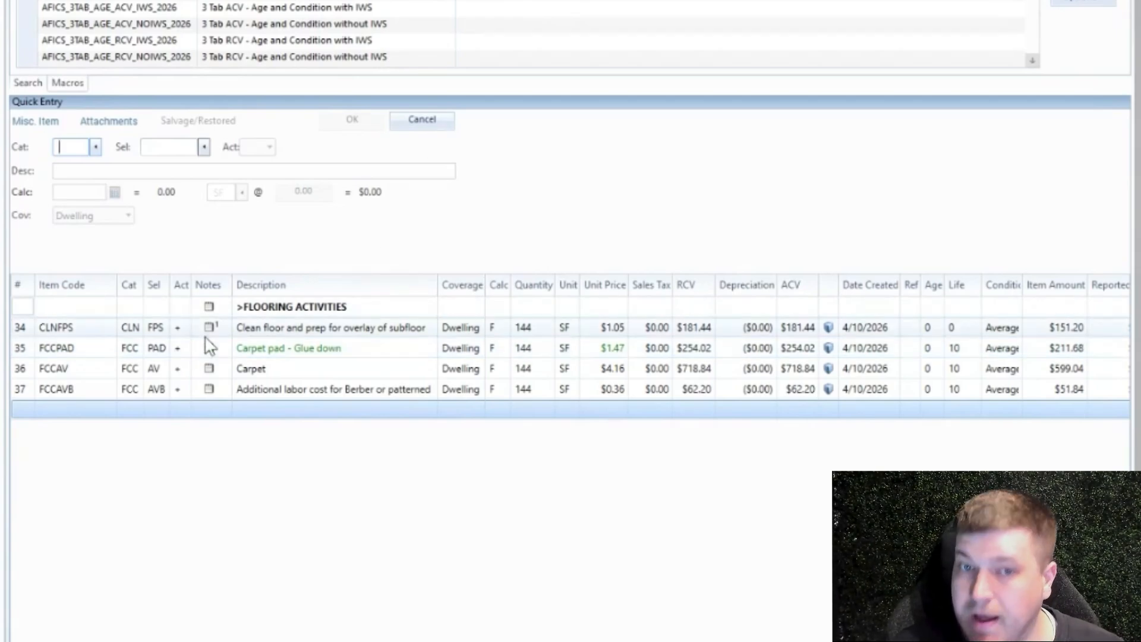
pyautogui.moveTo(206, 336)
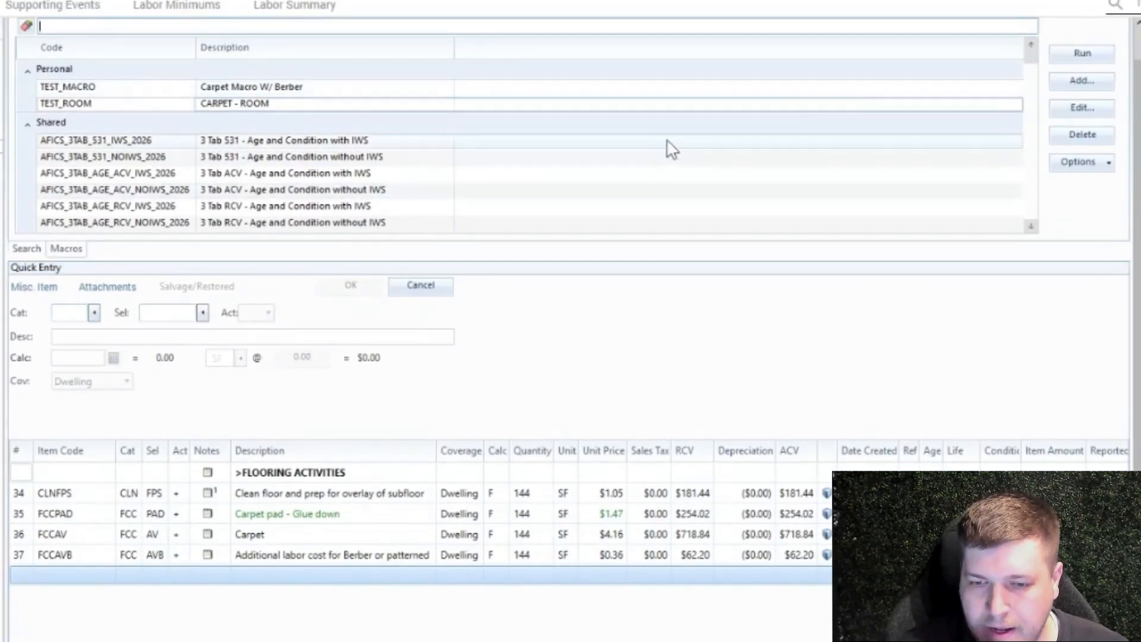
# Look through the full list of personal and shared macros from start to end
pyautogui.scroll(-15, 601, 168)
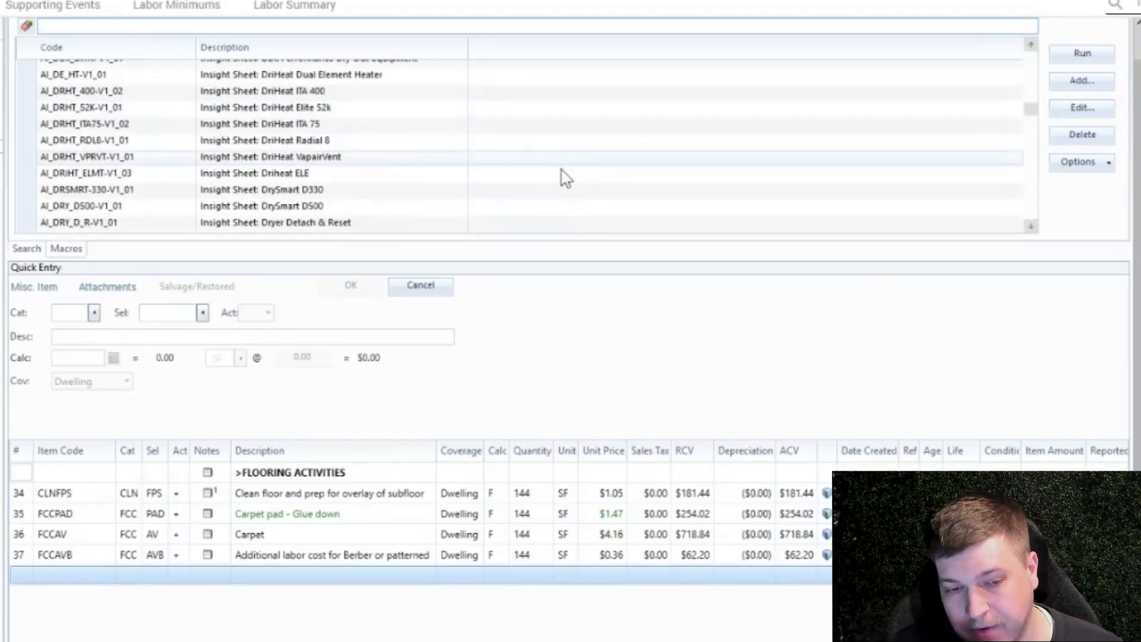
pyautogui.scroll(-15, 548, 171)
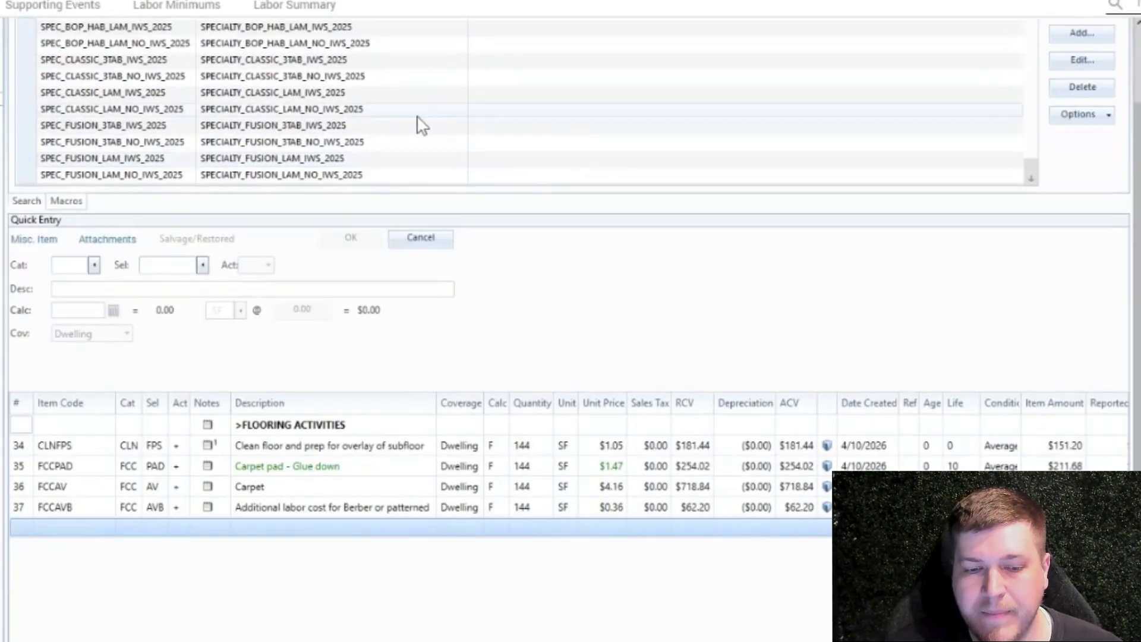
pyautogui.scroll(5, 420, 123)
pyautogui.scroll(15, 384, 123)
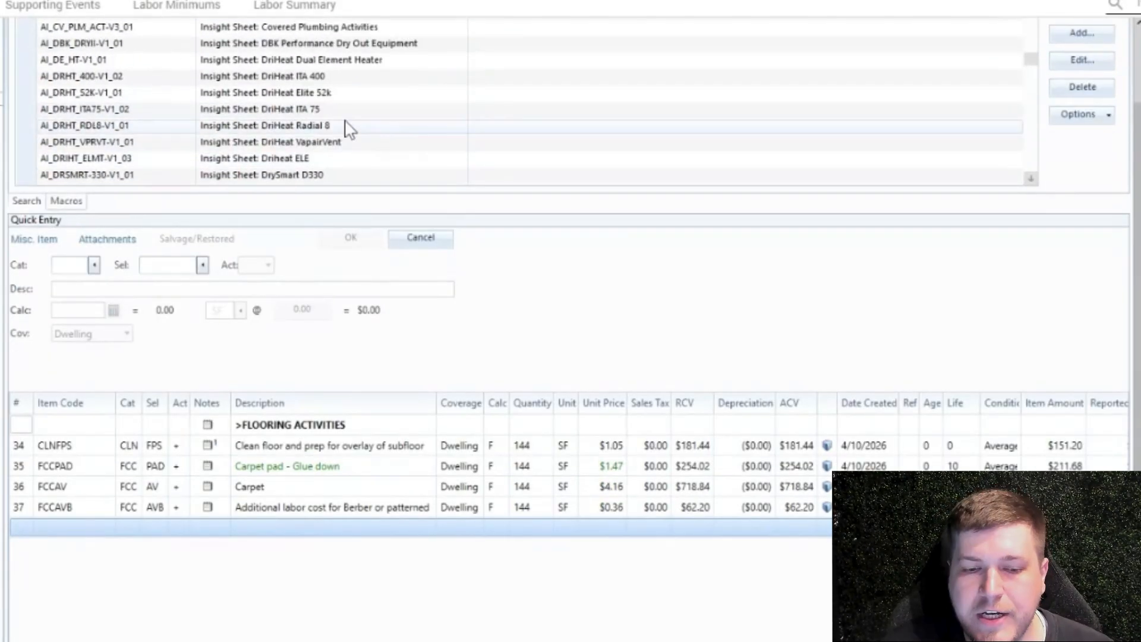
pyautogui.scroll(15, 334, 140)
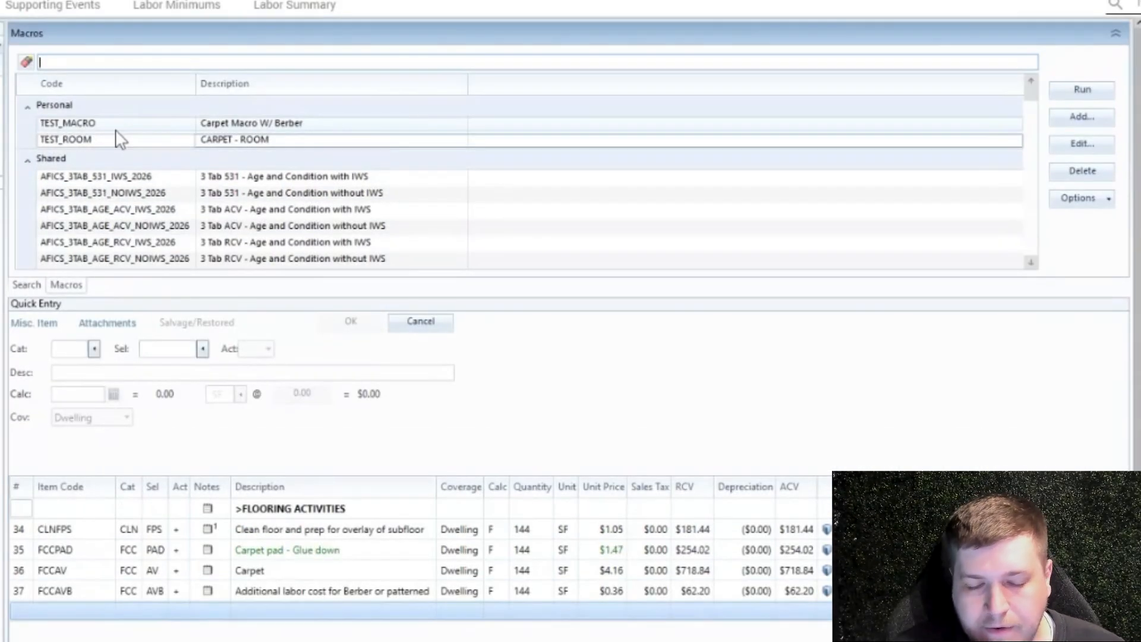
pyautogui.scroll(-15, 300, 226)
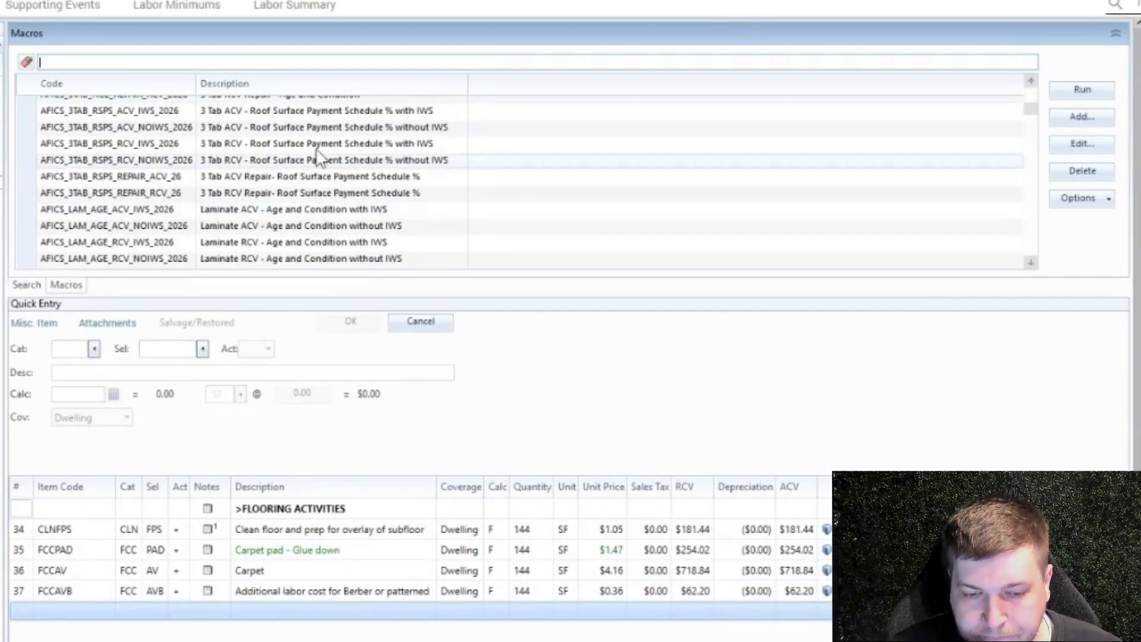
pyautogui.scroll(12, 263, 232)
pyautogui.scroll(1, 259, 232)
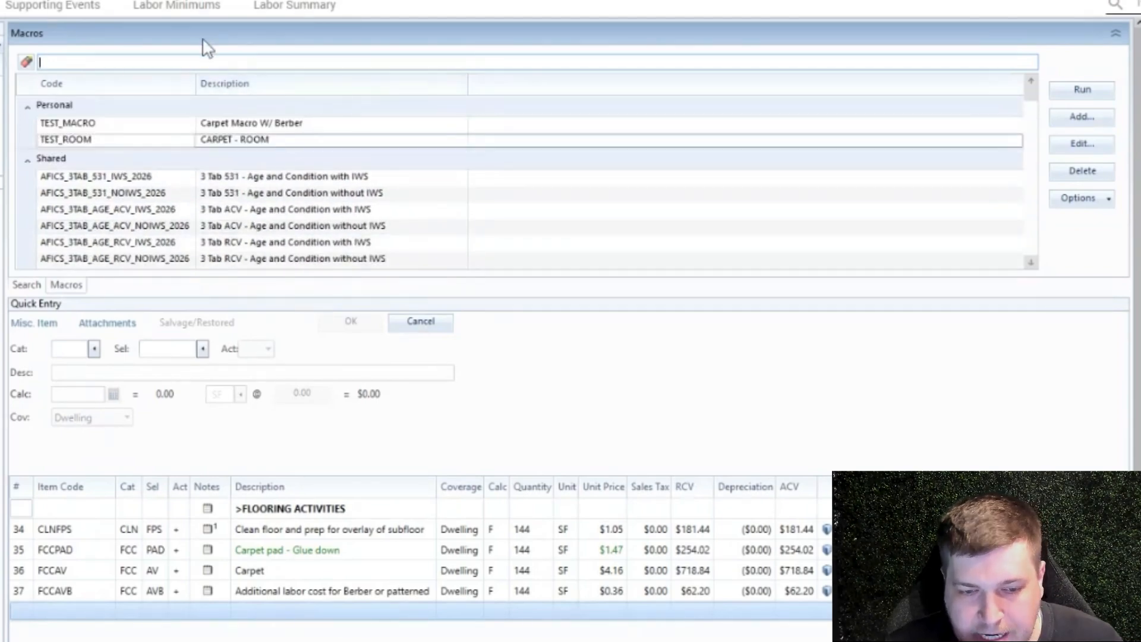
# Filter the macro list by "3 tab", look through the matching macros and clear the filter
pyautogui.click(174, 62)
pyautogui.write('3 tab')
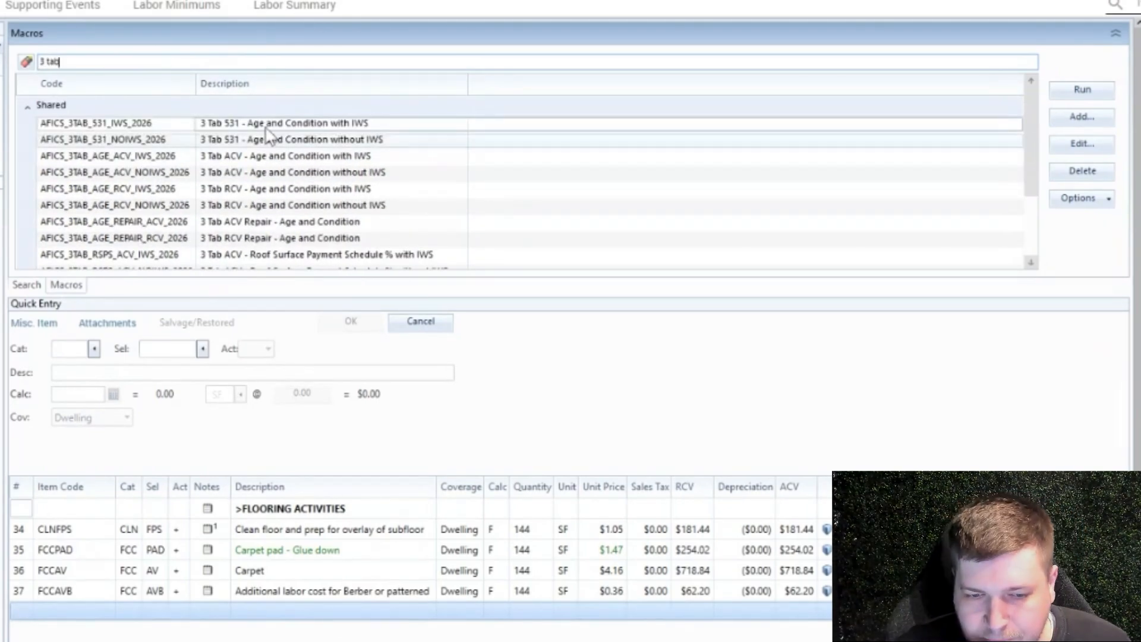
pyautogui.scroll(-4, 255, 142)
pyautogui.scroll(3, 250, 164)
pyautogui.scroll(1, 249, 172)
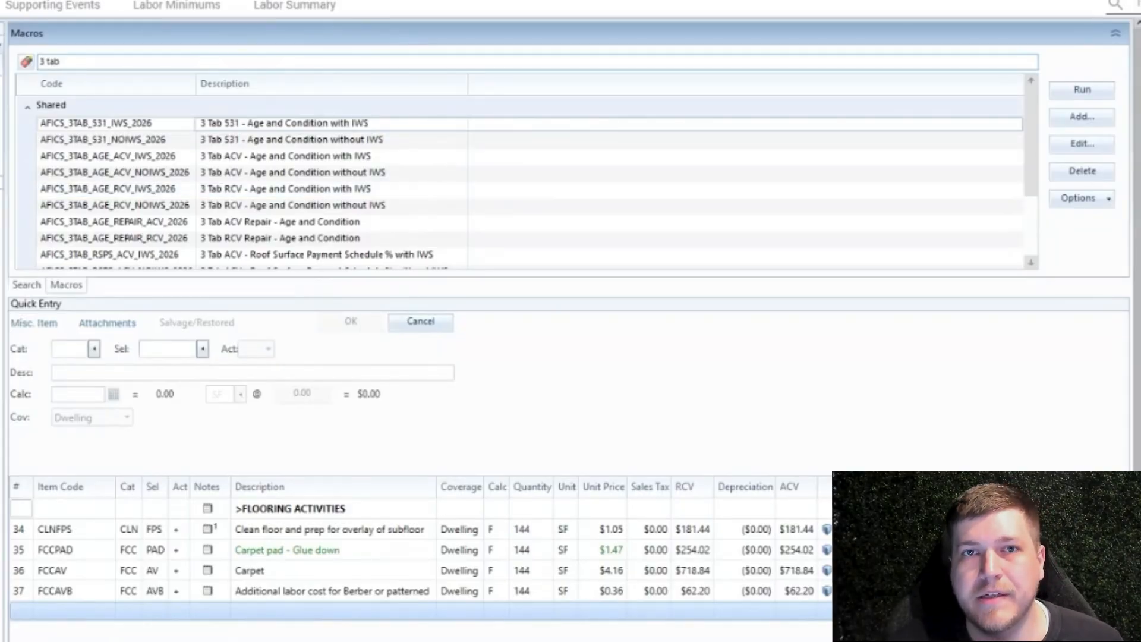
pyautogui.press('BackSpace')
pyautogui.press('BackSpace')
pyautogui.press('BackSpace')
pyautogui.press('BackSpace')
pyautogui.press('BackSpace')
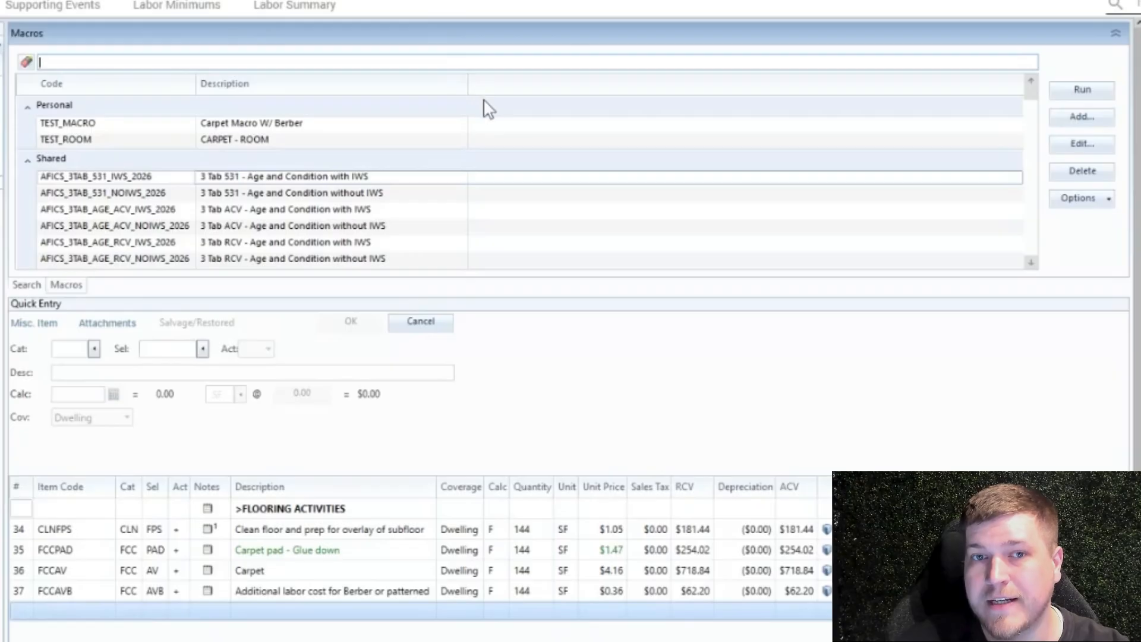
# Open Data Transfer for the macro list and select the TEST_MACRO macro
pyautogui.click(27, 285)
pyautogui.click(63, 287)
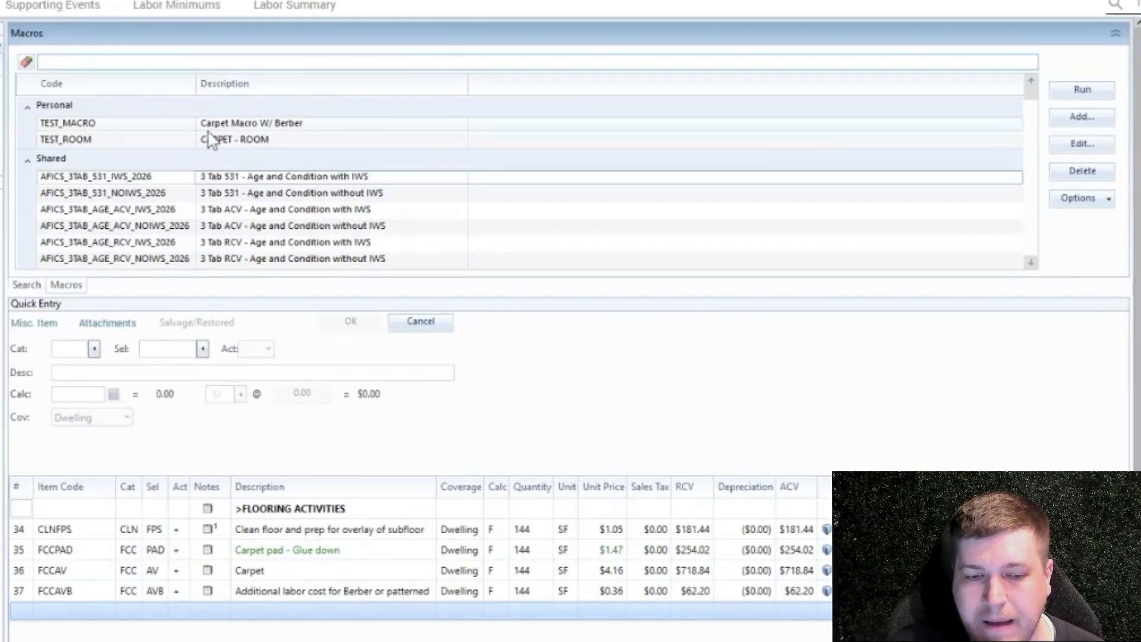
pyautogui.click(1104, 202)
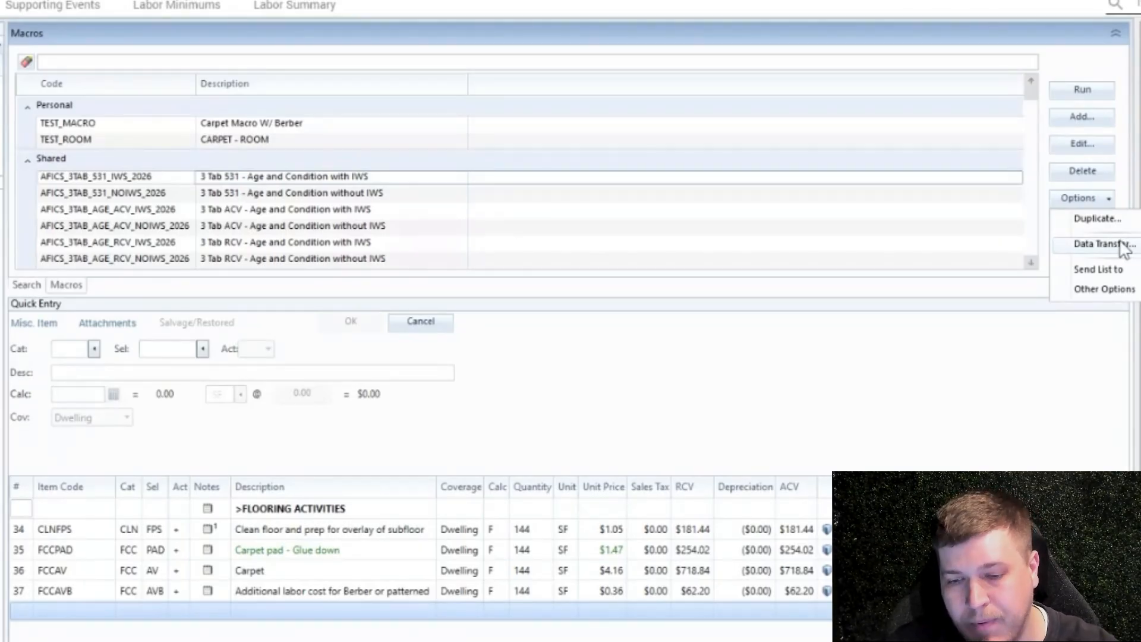
pyautogui.click(1122, 244)
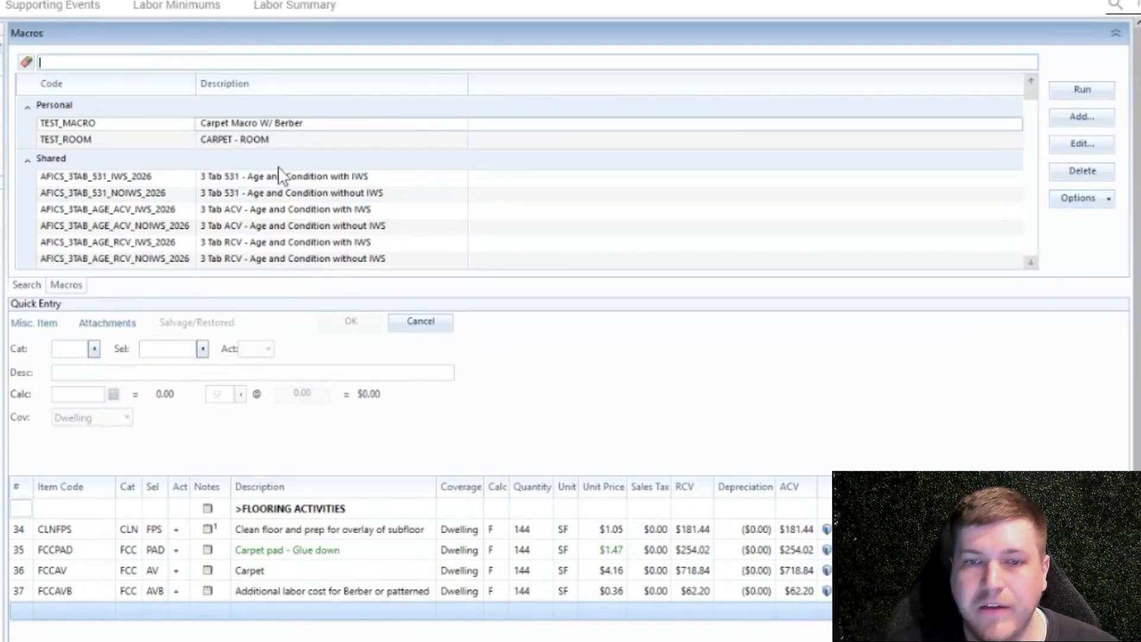
pyautogui.click(181, 124)
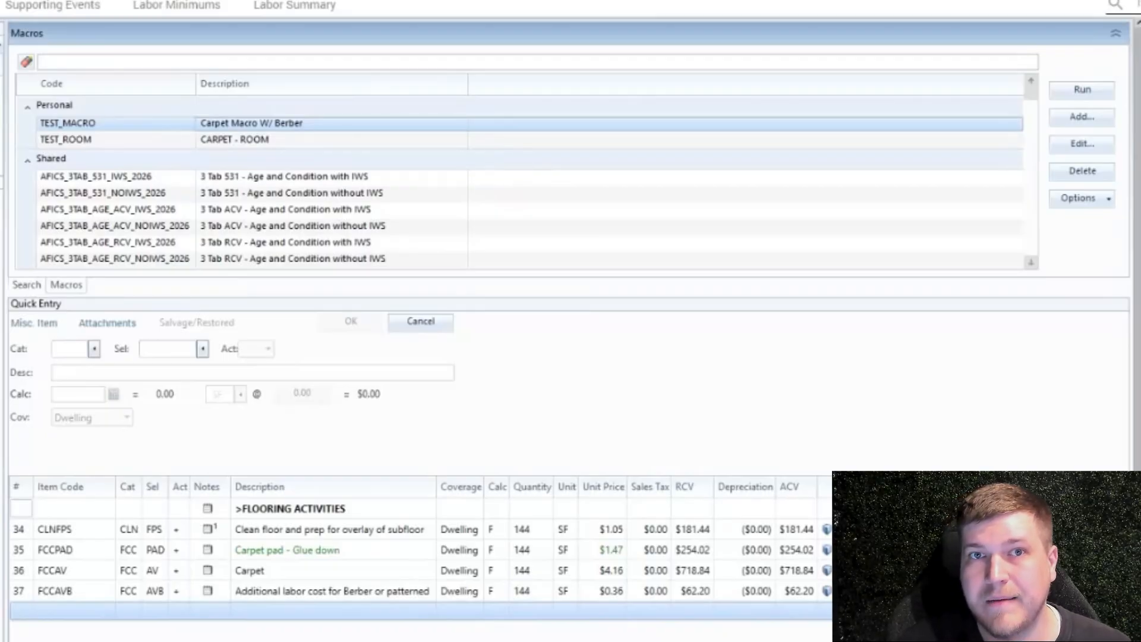
# Filter the macro list by ".", open the Data Transfer window to view its source field, and close it
pyautogui.click(98, 61)
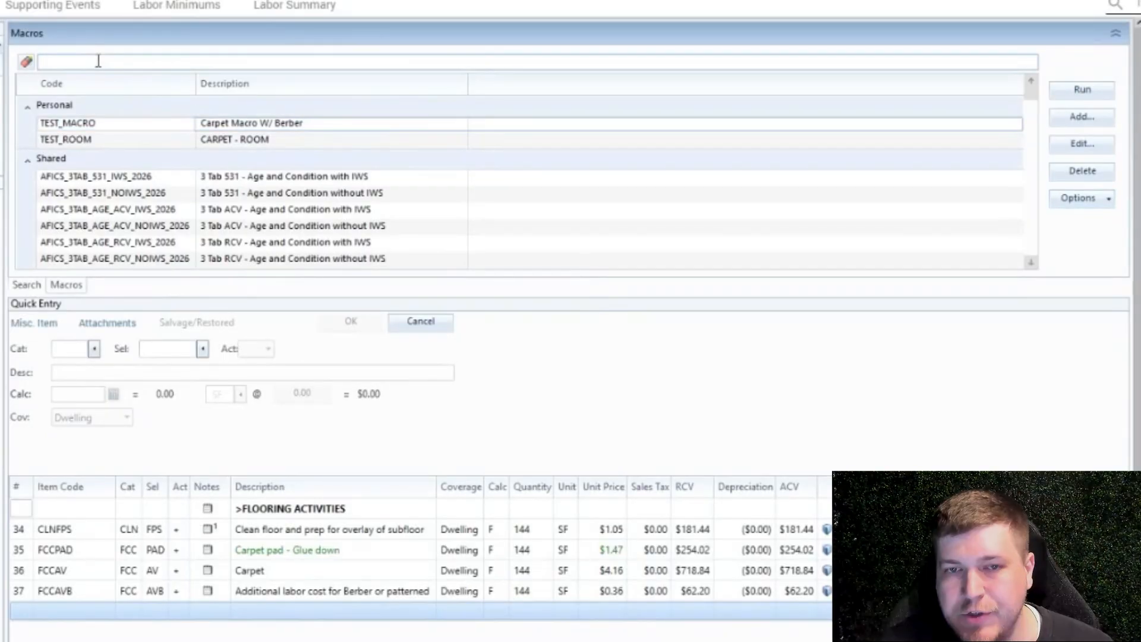
pyautogui.write('i')
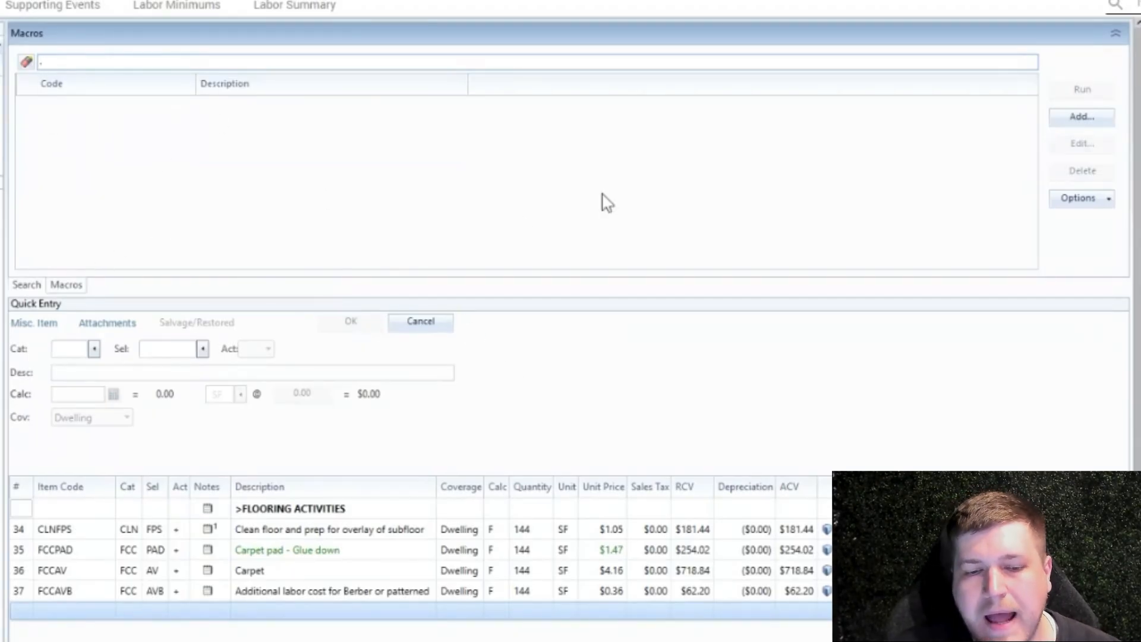
pyautogui.click(1101, 201)
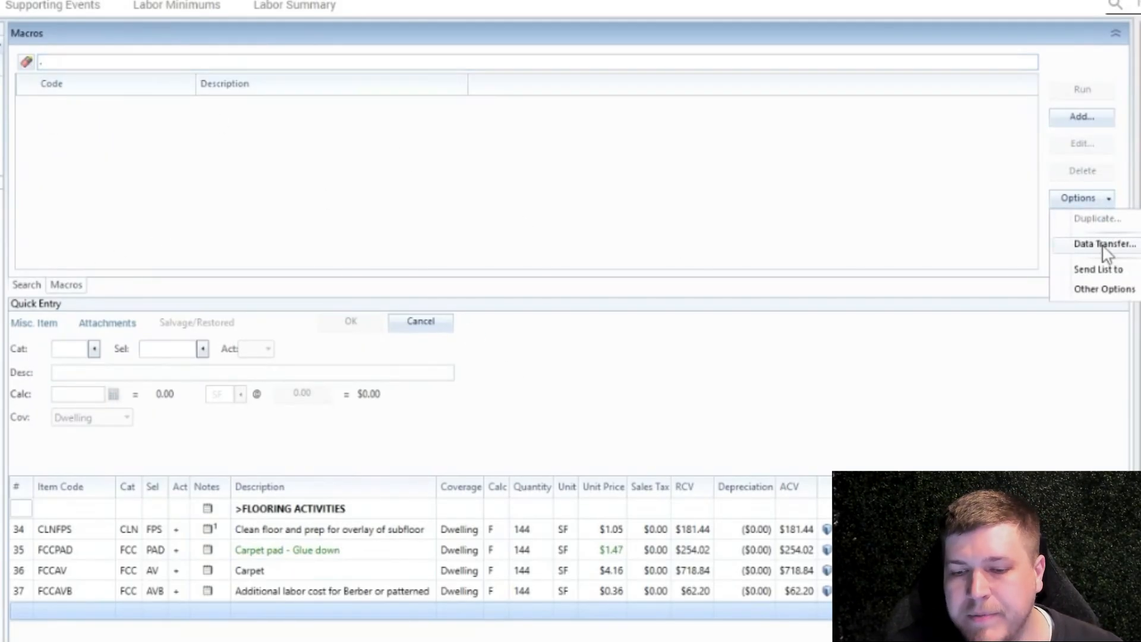
pyautogui.click(1105, 247)
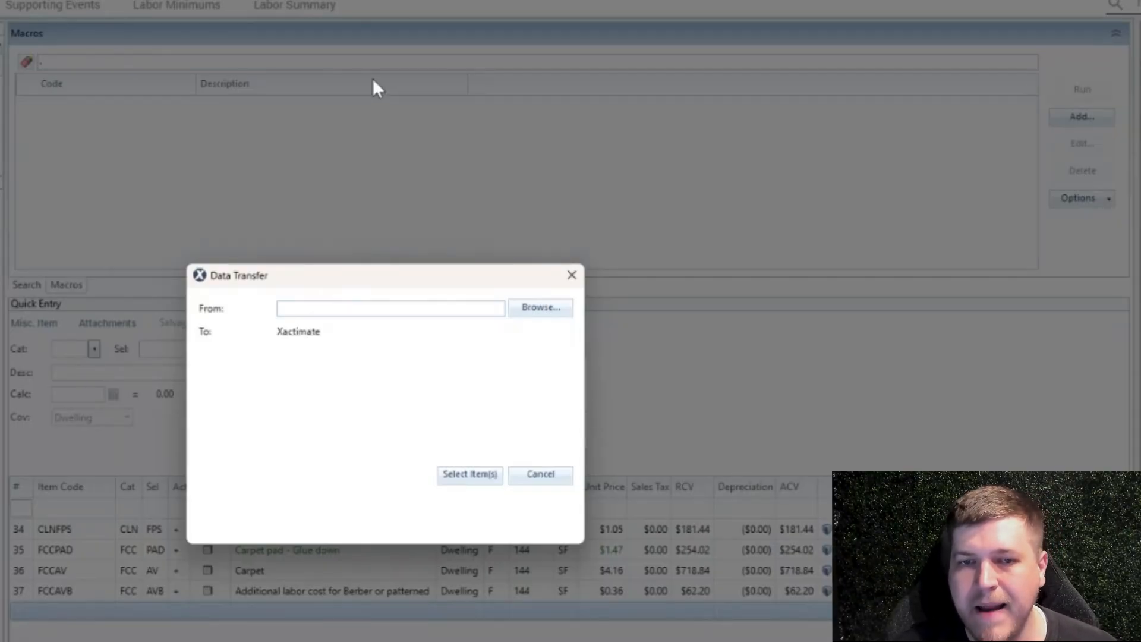
pyautogui.click(571, 276)
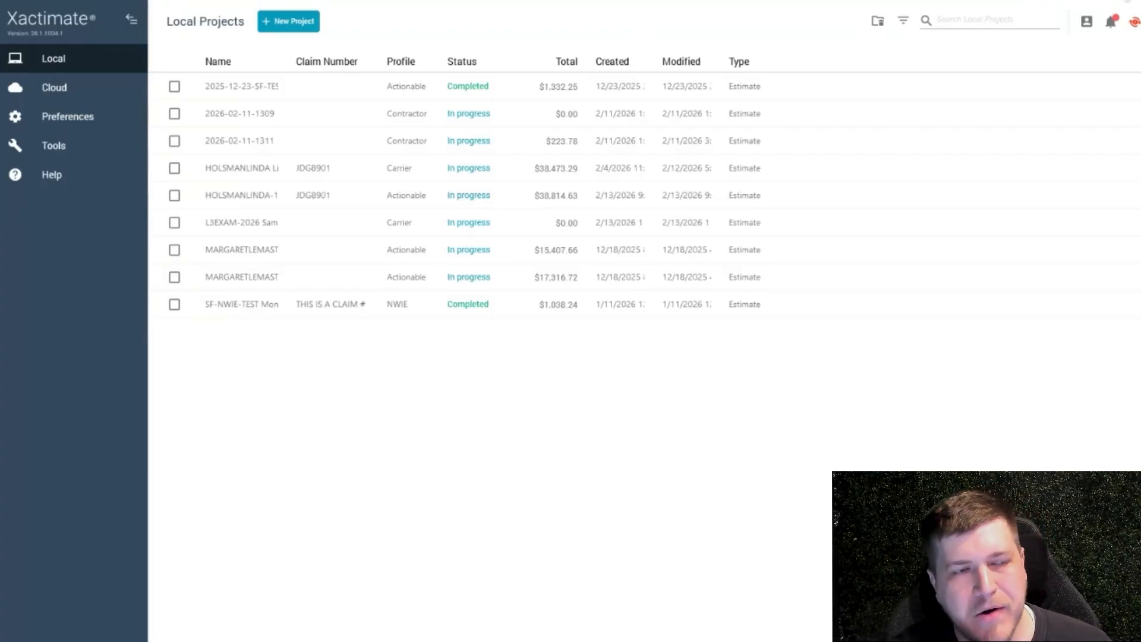
# Open the Data Transfer tool outside the estimate, choose Export, and set the Desktop folder as the location
pyautogui.click(107, 145)
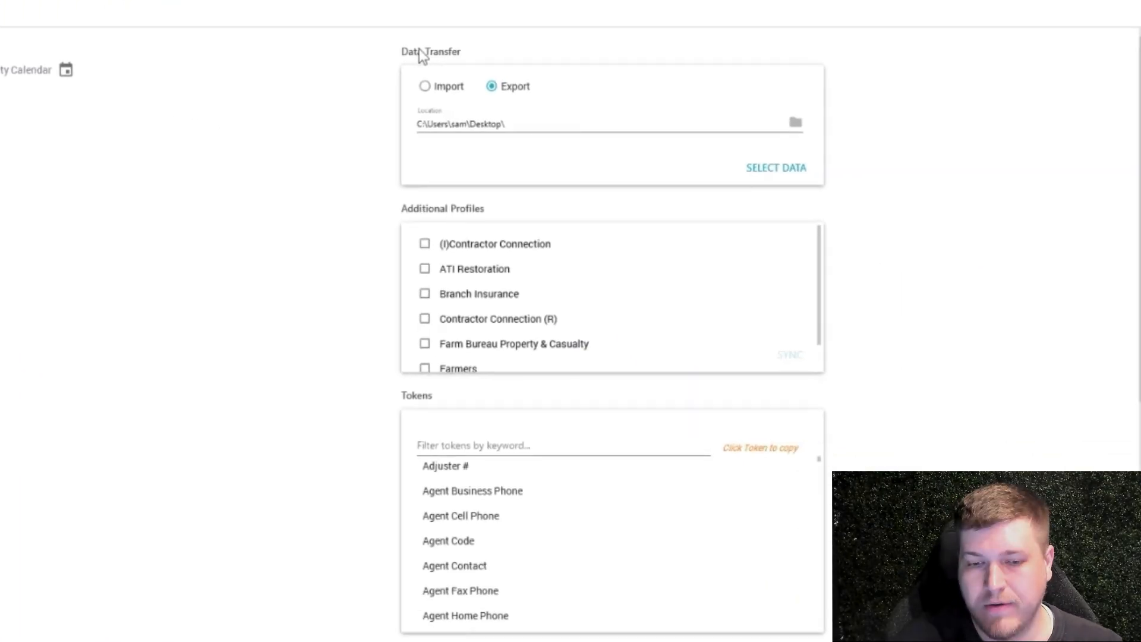
pyautogui.click(426, 87)
pyautogui.click(493, 88)
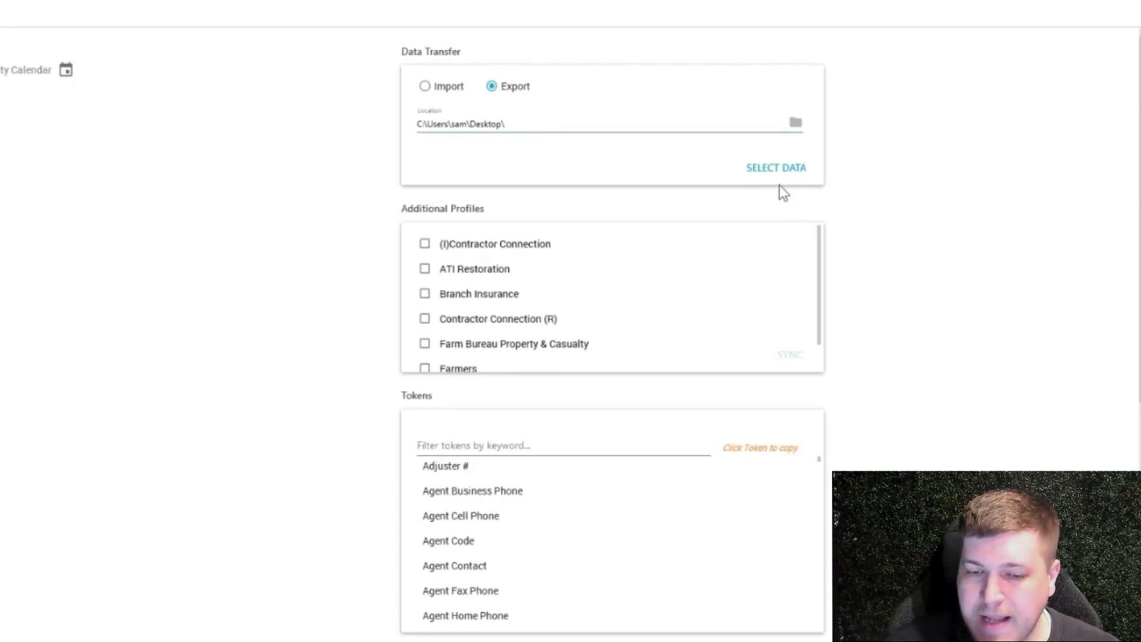
pyautogui.click(798, 124)
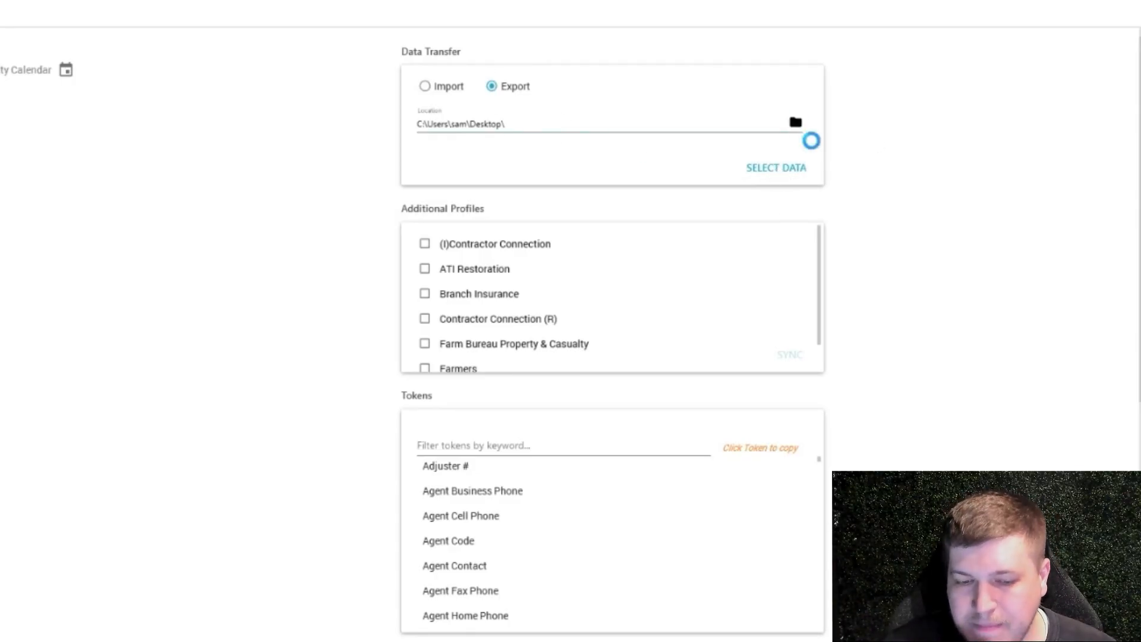
pyautogui.click(401, 350)
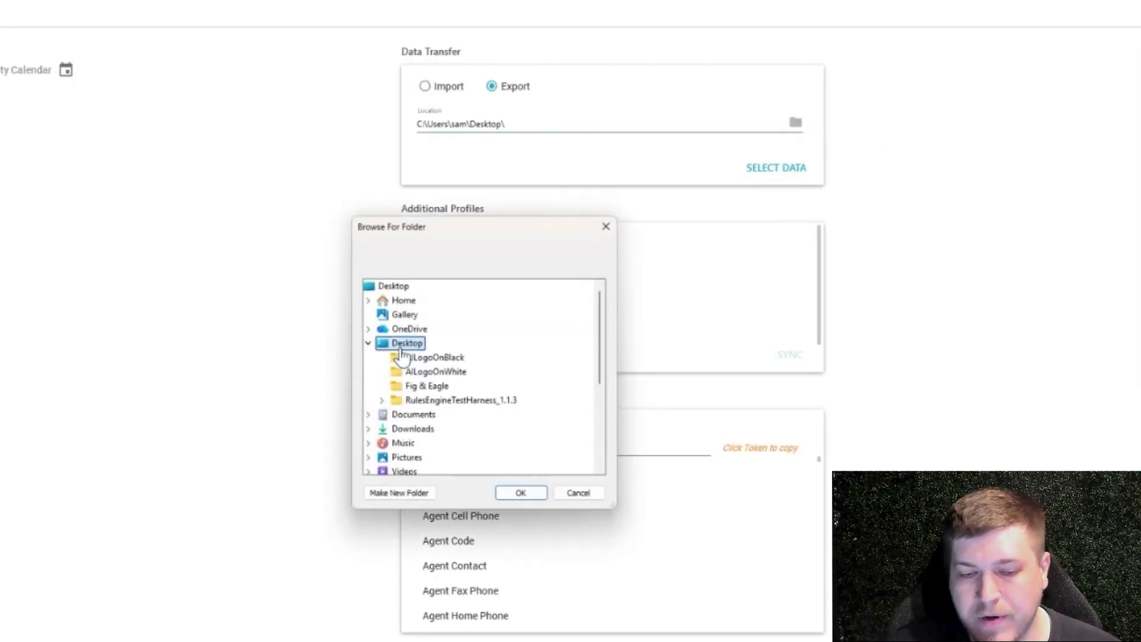
pyautogui.click(535, 495)
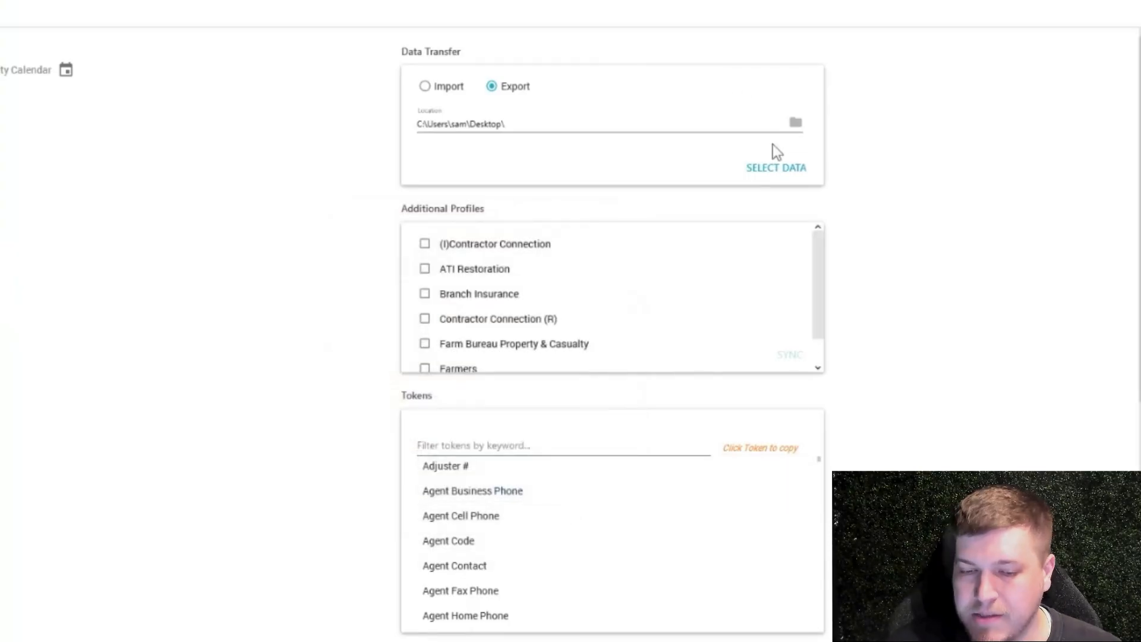
# Open the export data selection, view the macros available for export, and cancel without exporting
pyautogui.click(784, 171)
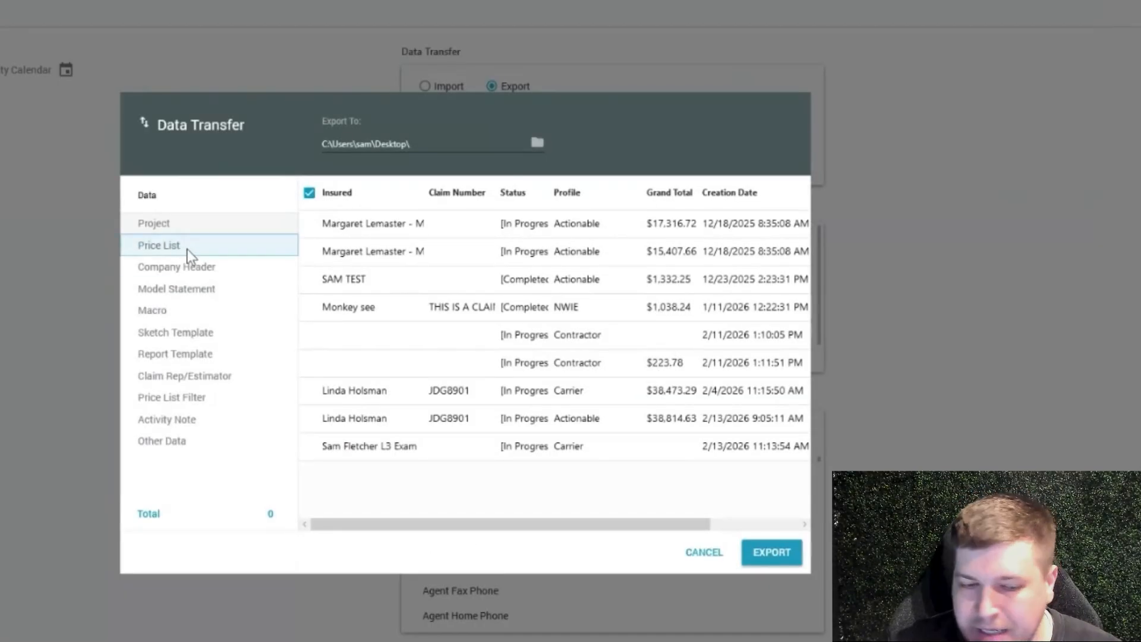
pyautogui.click(201, 308)
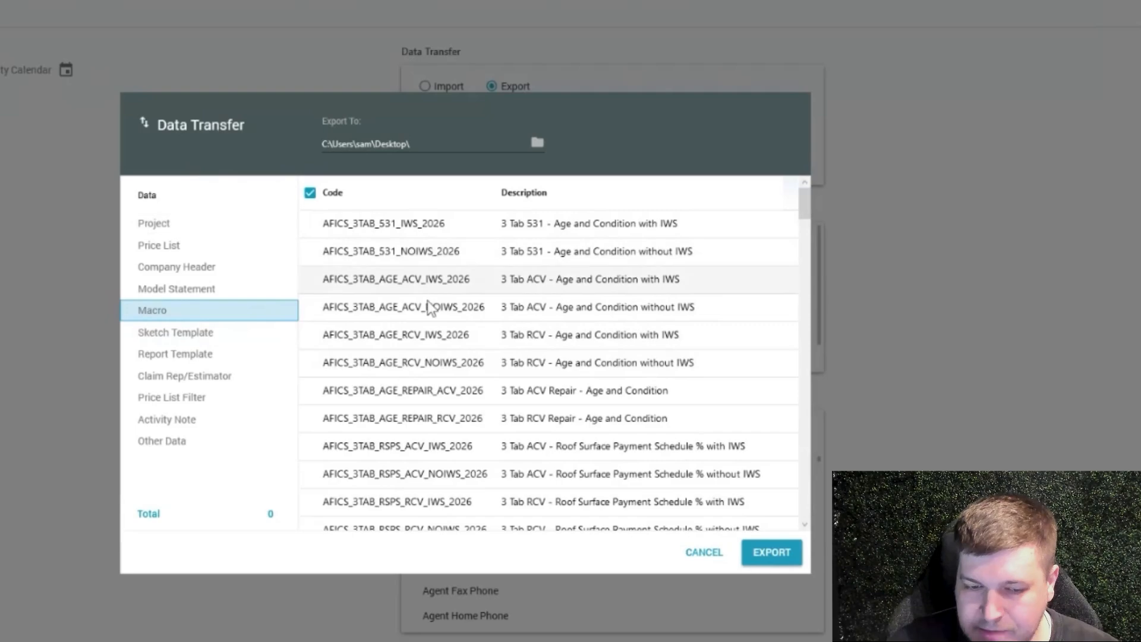
pyautogui.click(432, 338)
pyautogui.click(711, 552)
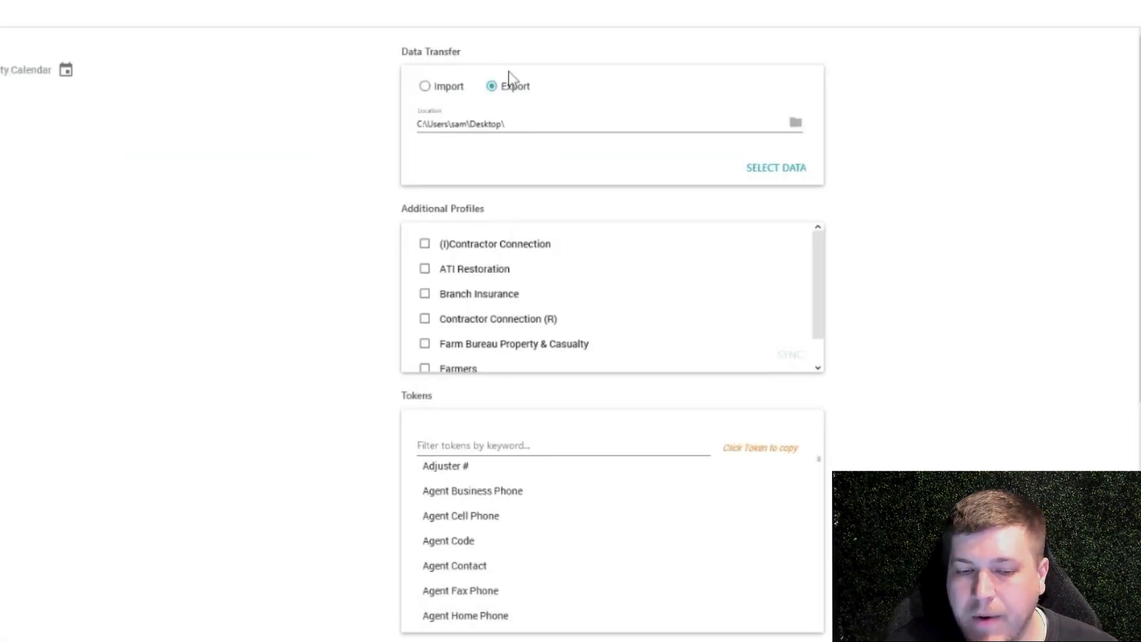
# Switch Data Transfer to Import, set the Desktop folder as the location, and import the AFICS_3TAB_531_IWS_2026 macro
pyautogui.click(426, 89)
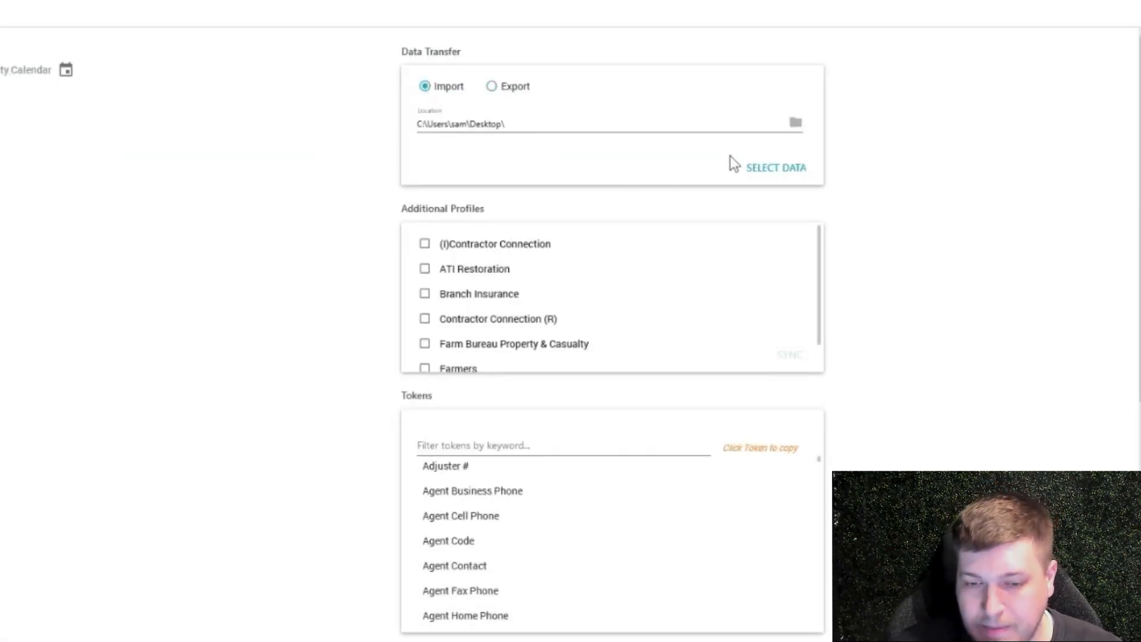
pyautogui.click(796, 123)
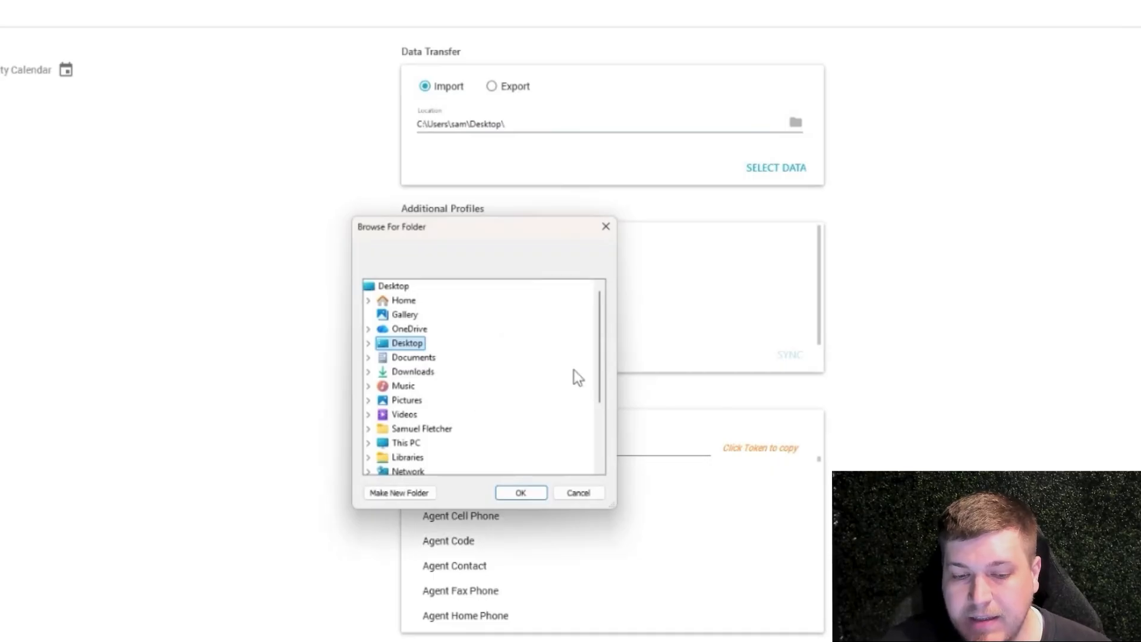
pyautogui.doubleClick(413, 345)
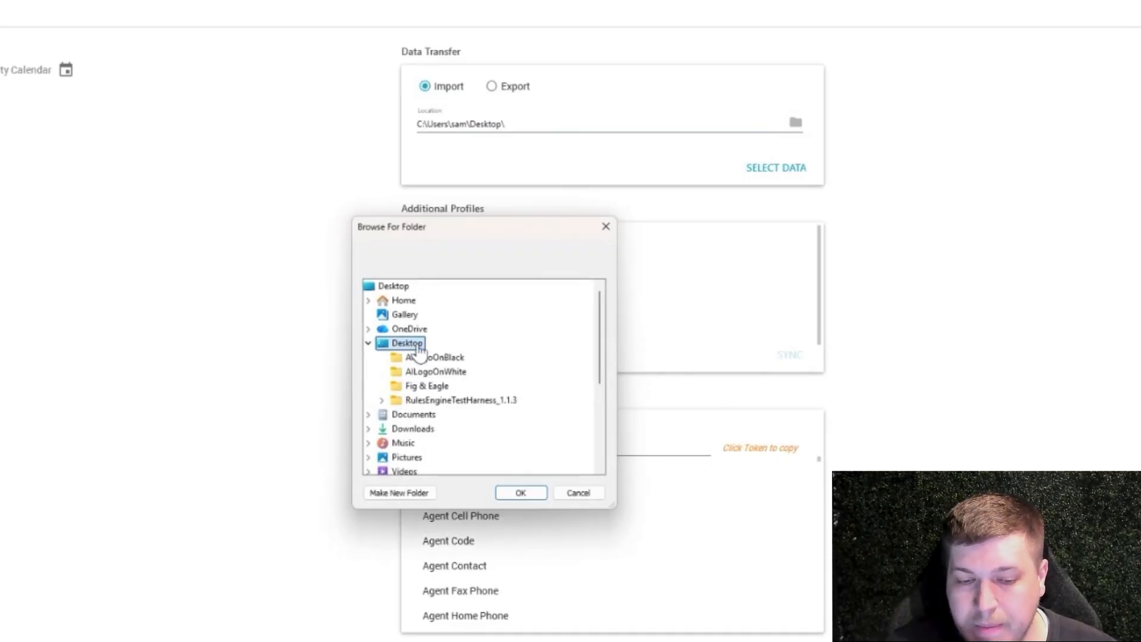
pyautogui.click(538, 495)
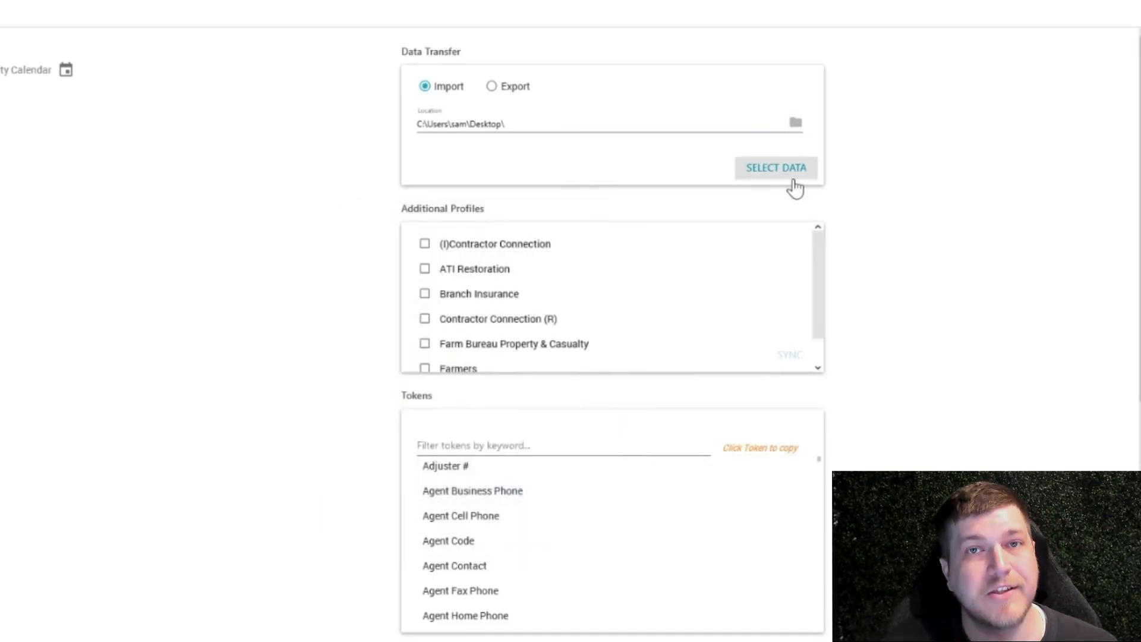
pyautogui.click(767, 174)
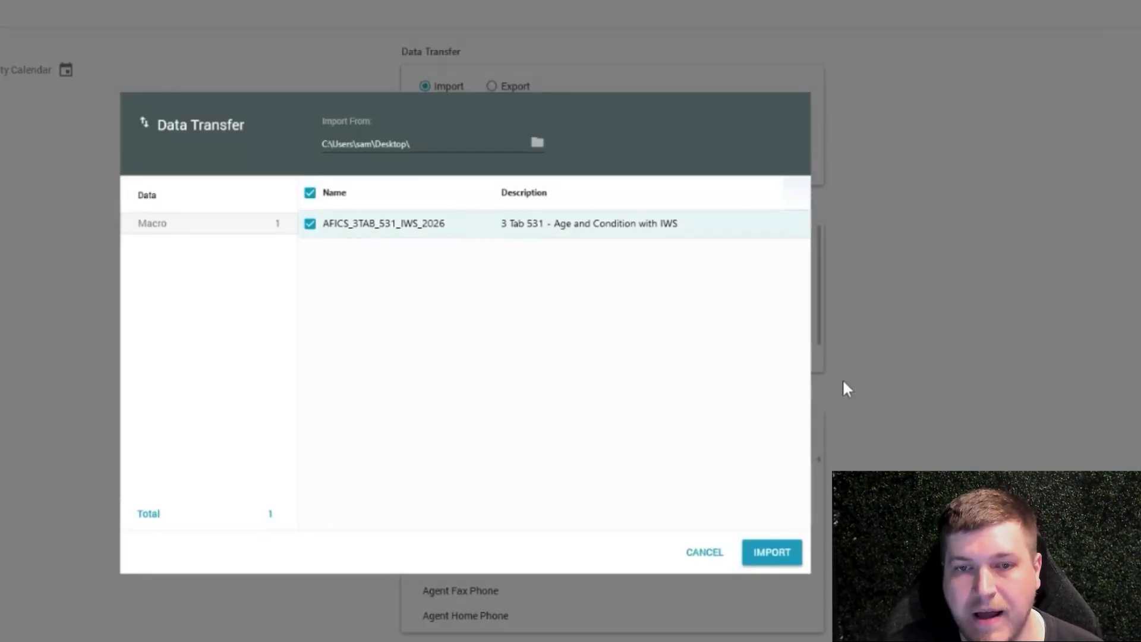
pyautogui.click(794, 546)
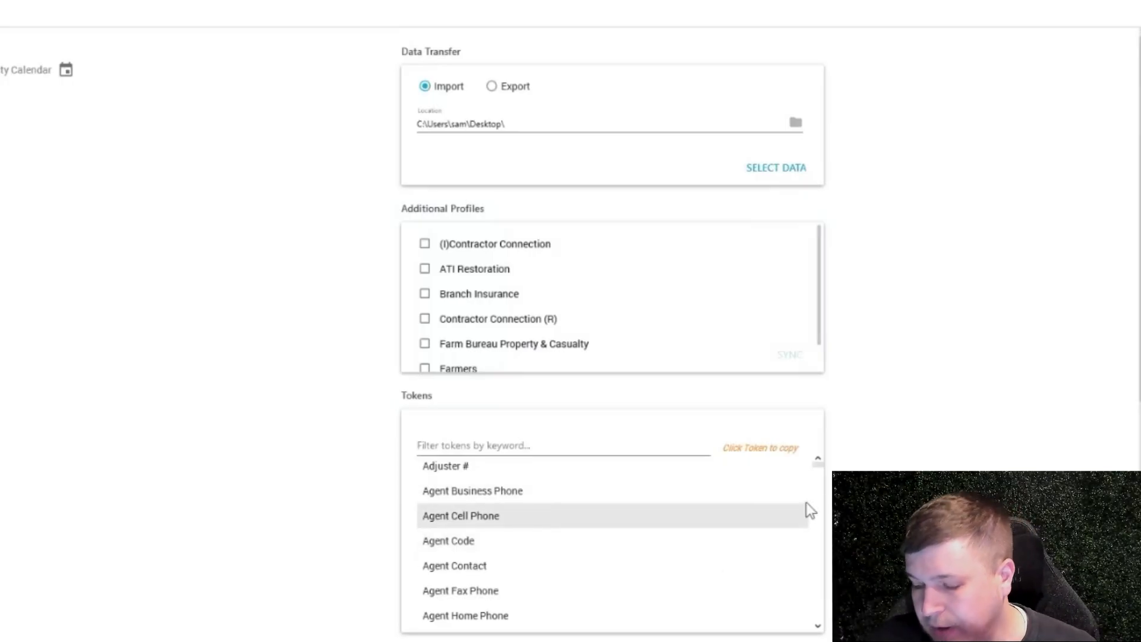